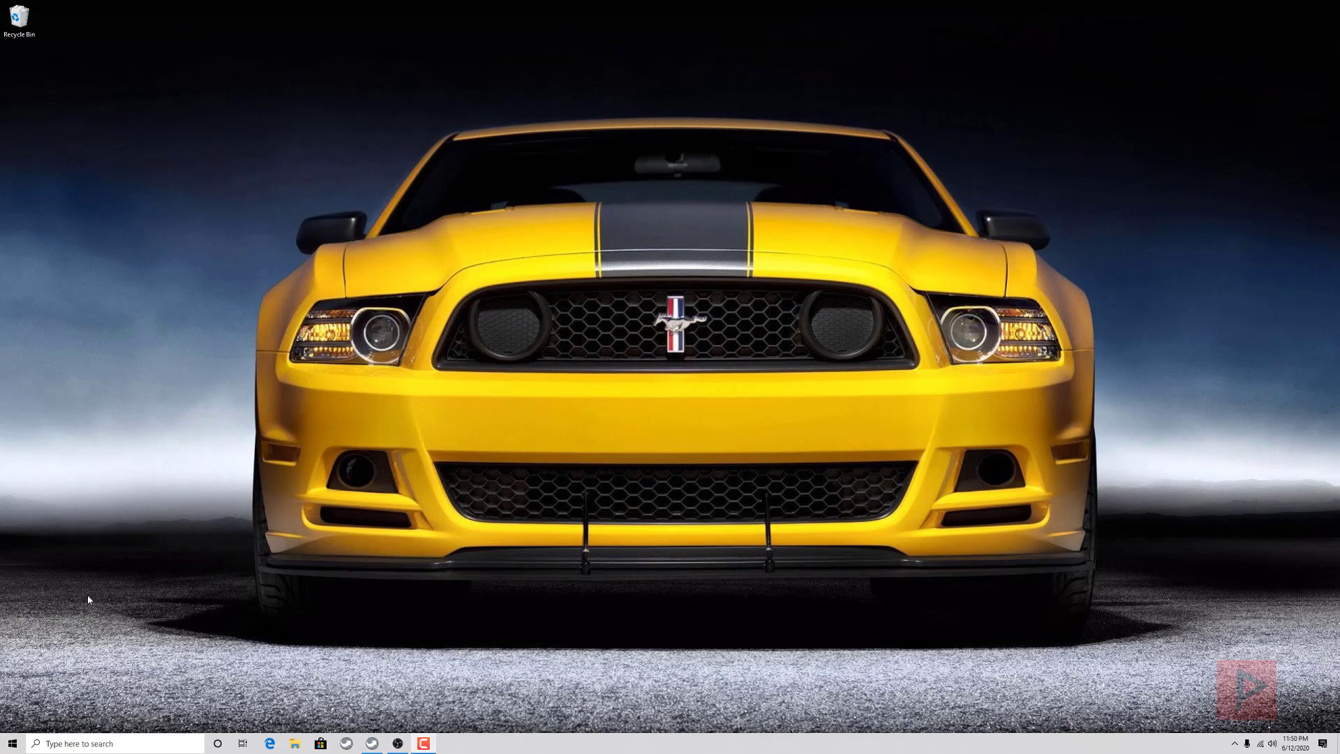
Step: Switch Control Panel to Category view and review Private, Guest/Public and All Networks advanced sharing settings
{"action": "key", "text": "super+e"}
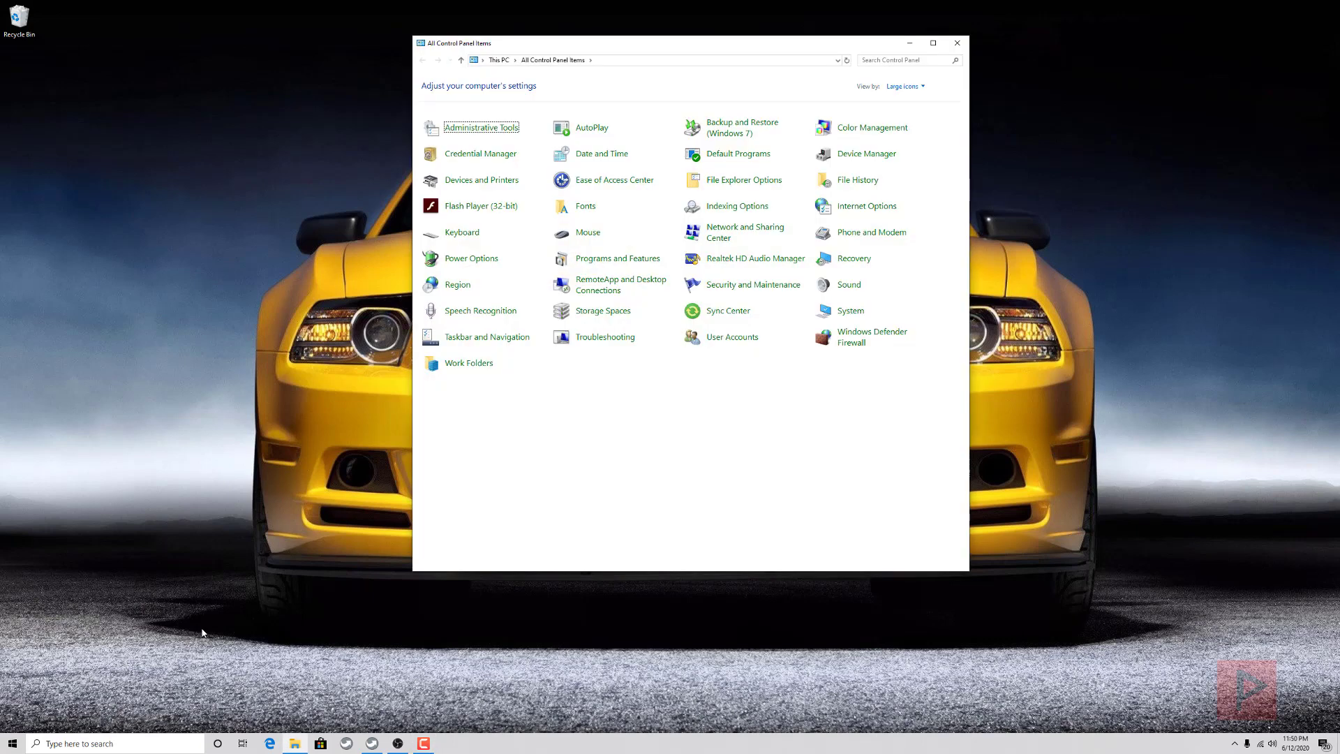
{"action": "left_click", "coordinate": [905, 89]}
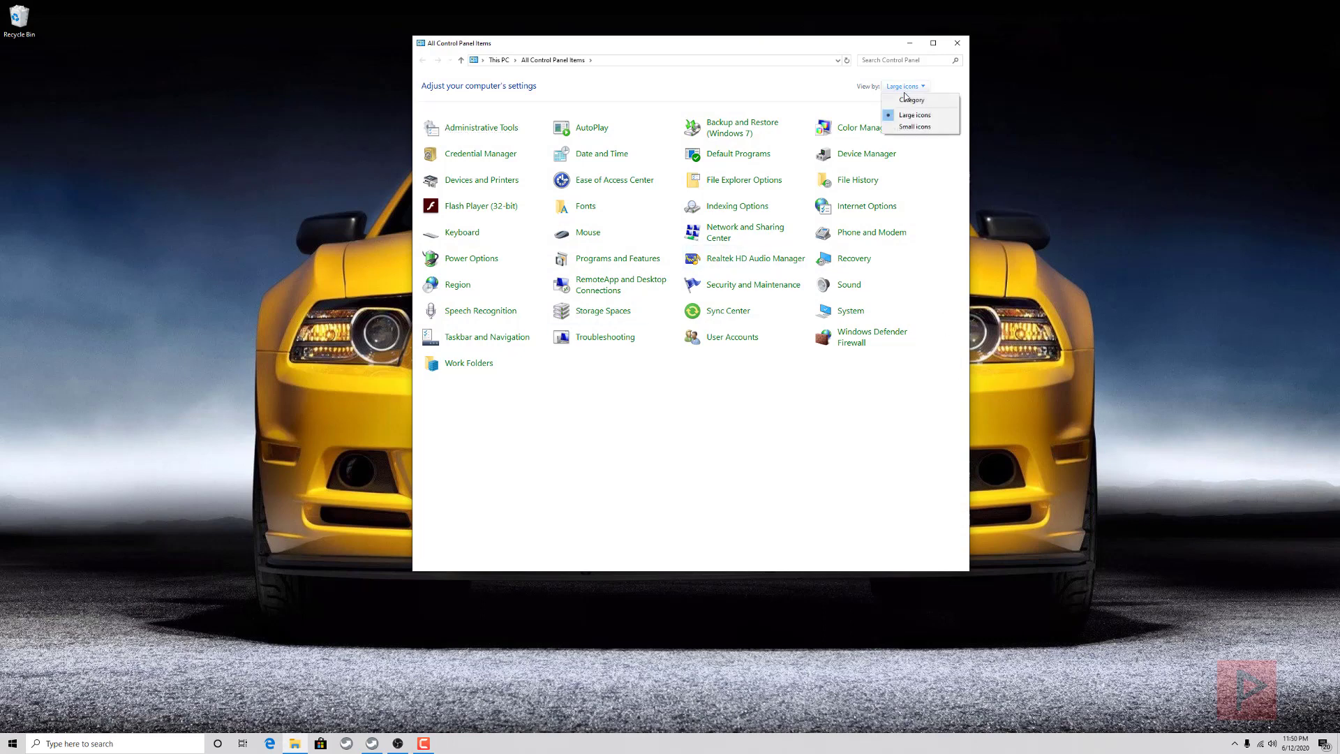
{"action": "left_click", "coordinate": [911, 101]}
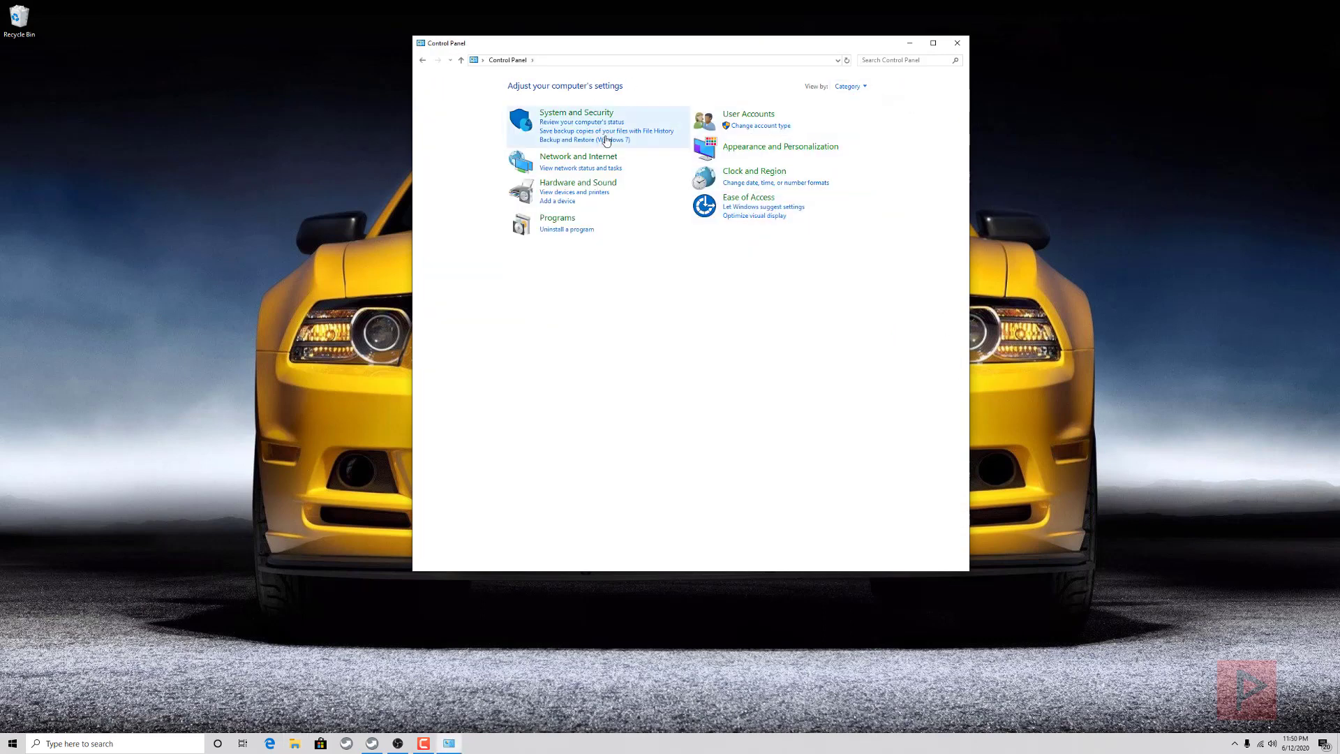
{"action": "left_click", "coordinate": [616, 171]}
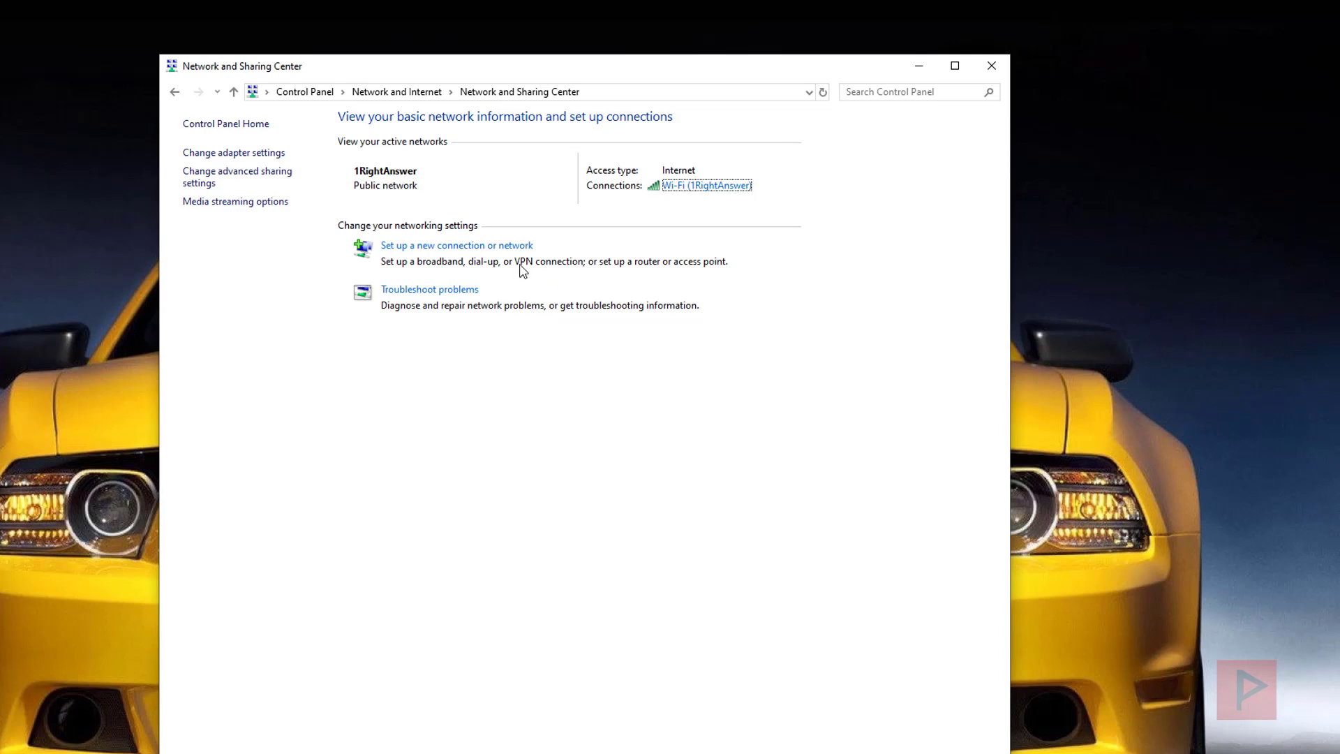
{"action": "left_click", "coordinate": [248, 178]}
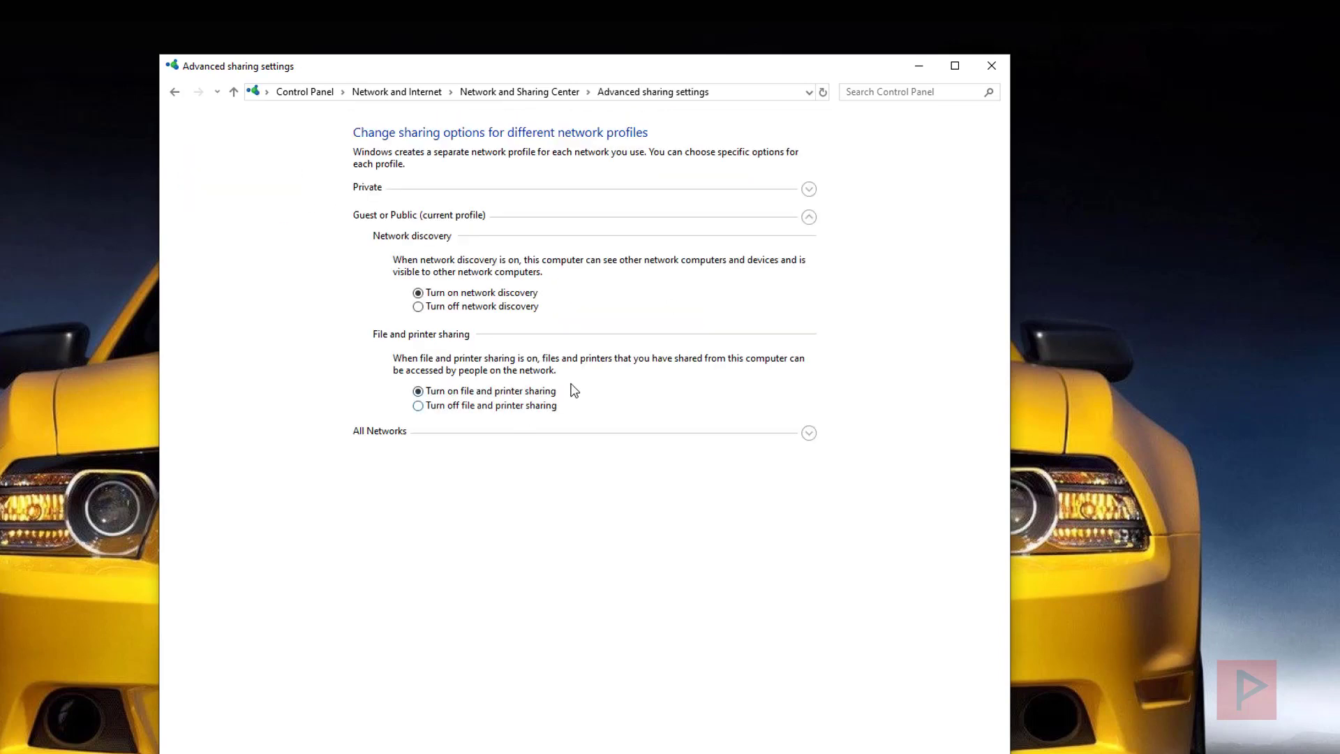
{"action": "left_click", "coordinate": [686, 190]}
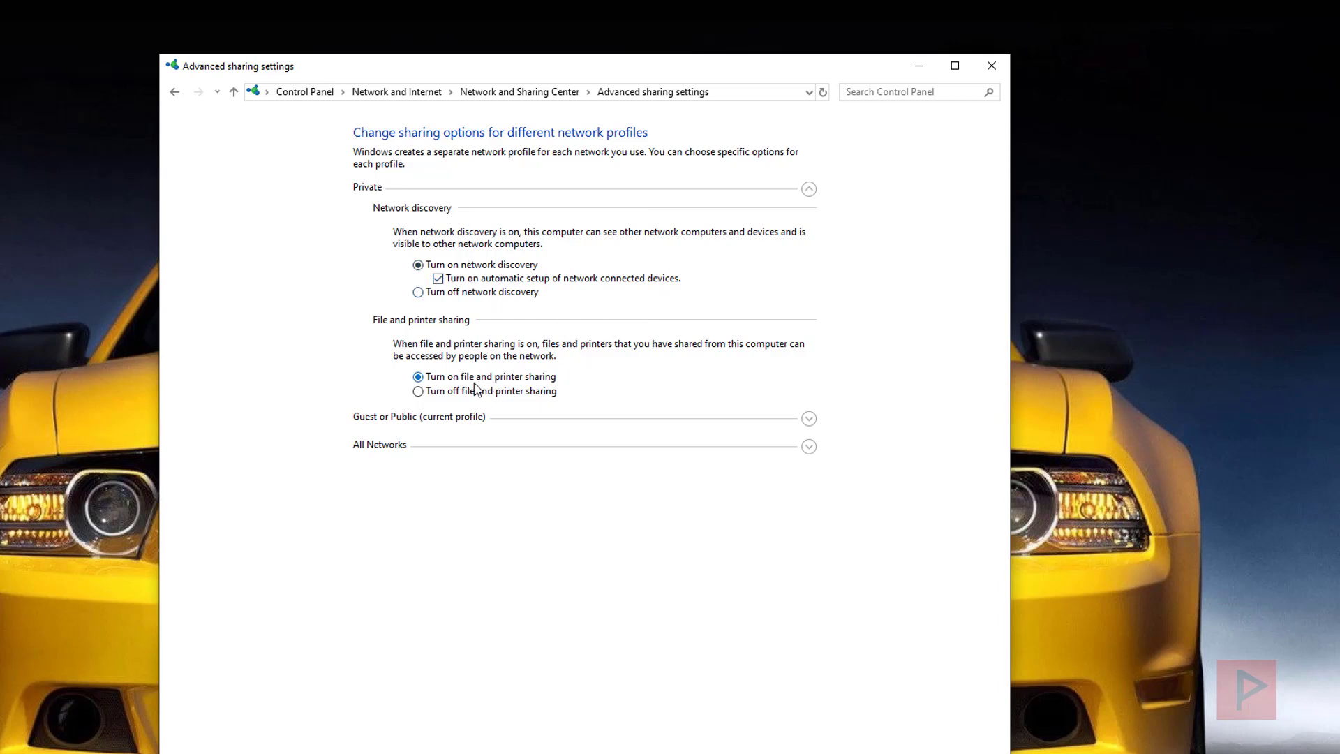
{"action": "left_click", "coordinate": [484, 422]}
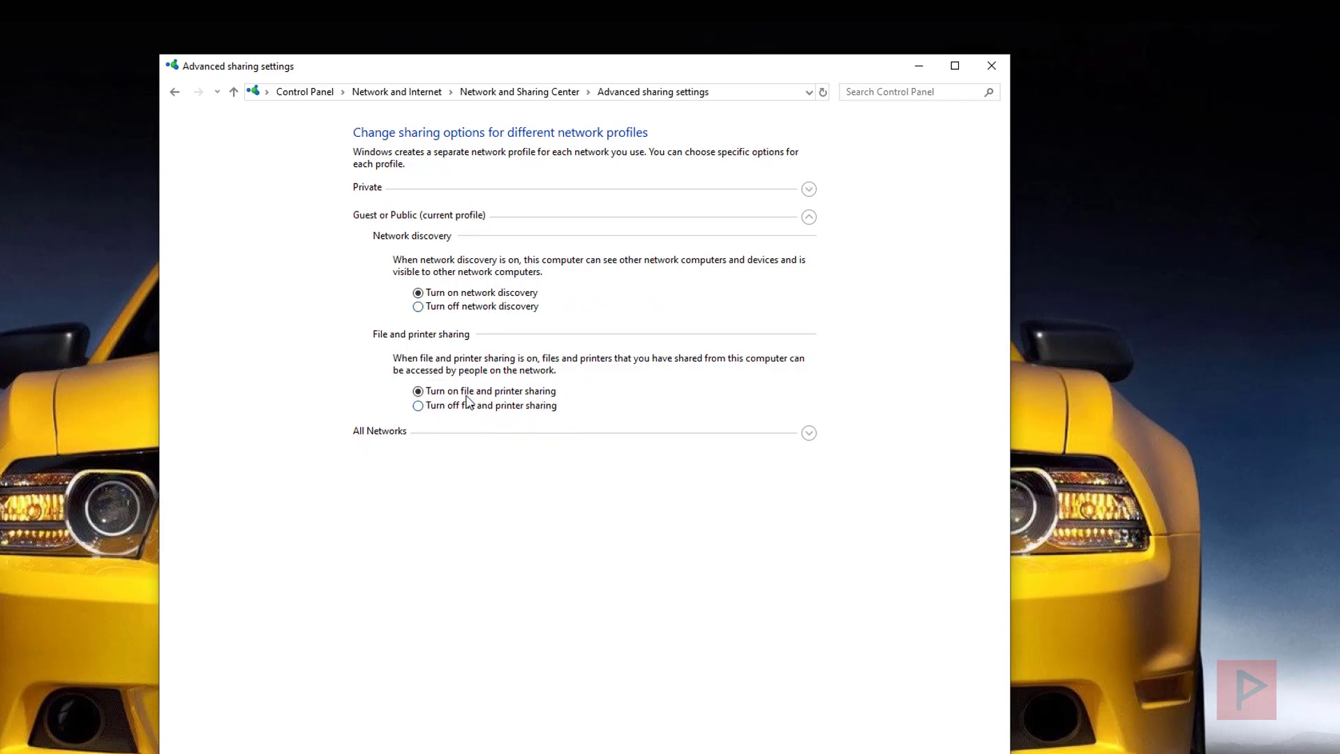
{"action": "left_click", "coordinate": [495, 434]}
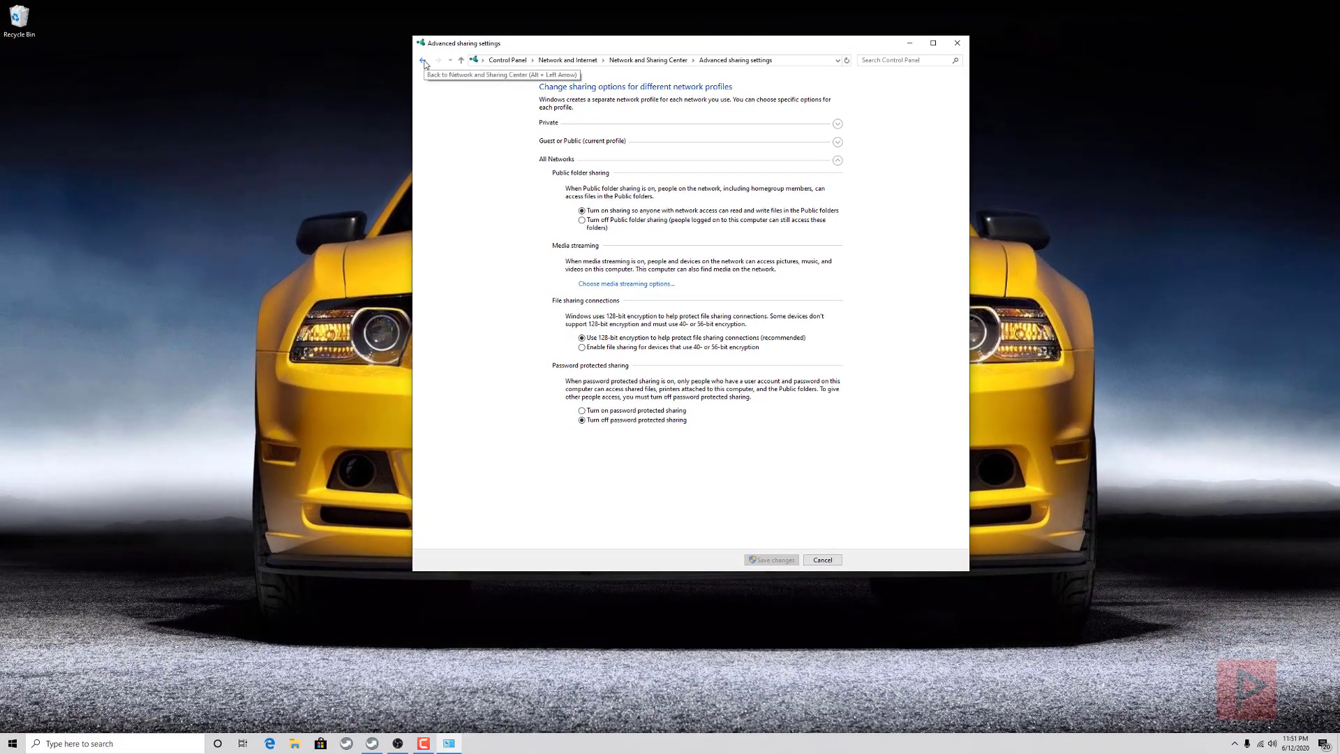
Step: Give Ethernet's IPv4 the static address 192.168.2.1 with mask 255.255.255.0, then close its properties
{"action": "left_click", "coordinate": [423, 61]}
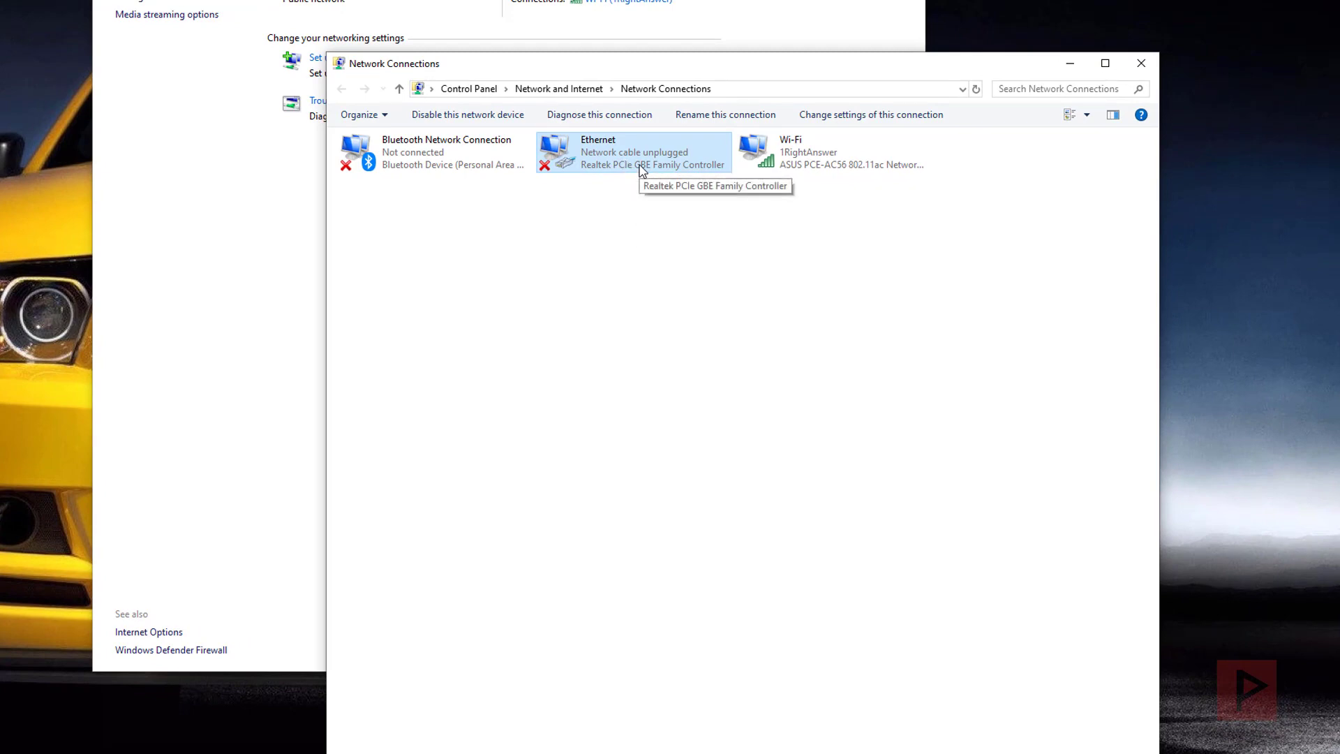
{"action": "right_click", "coordinate": [640, 166]}
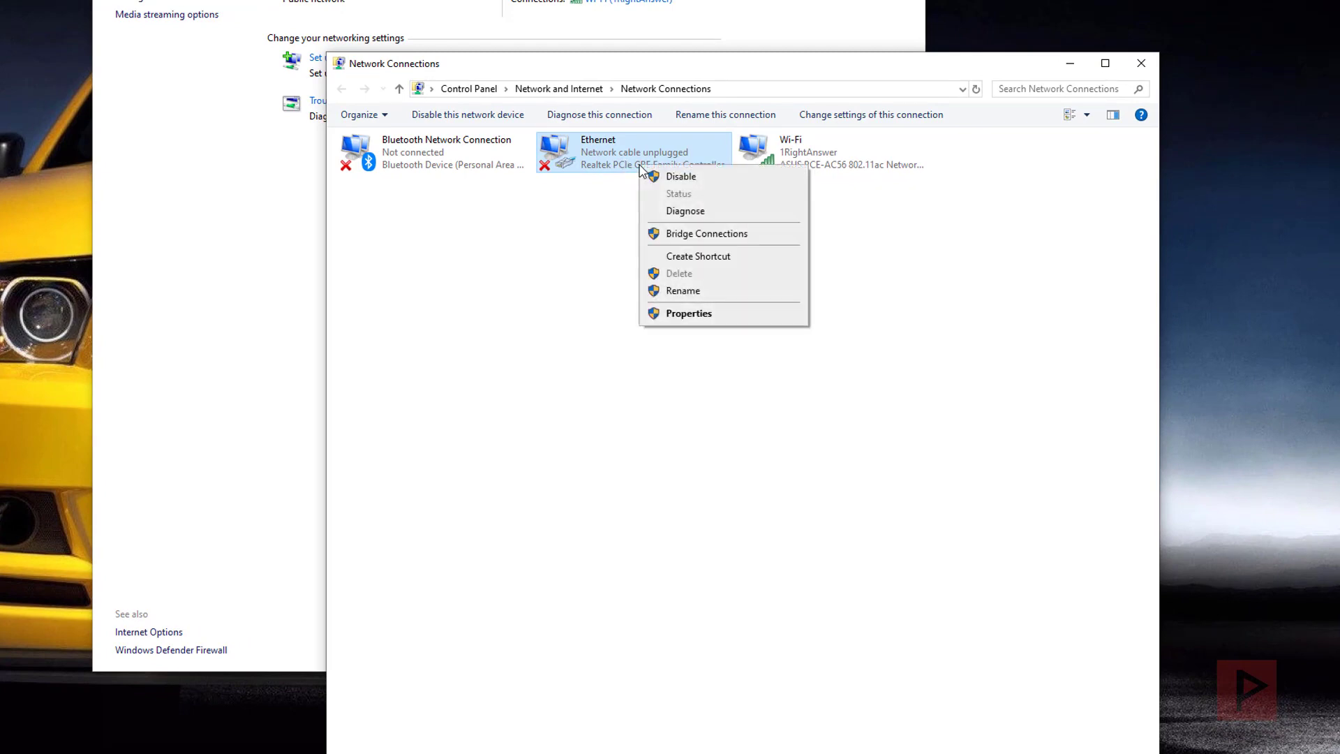
{"action": "left_click", "coordinate": [677, 315]}
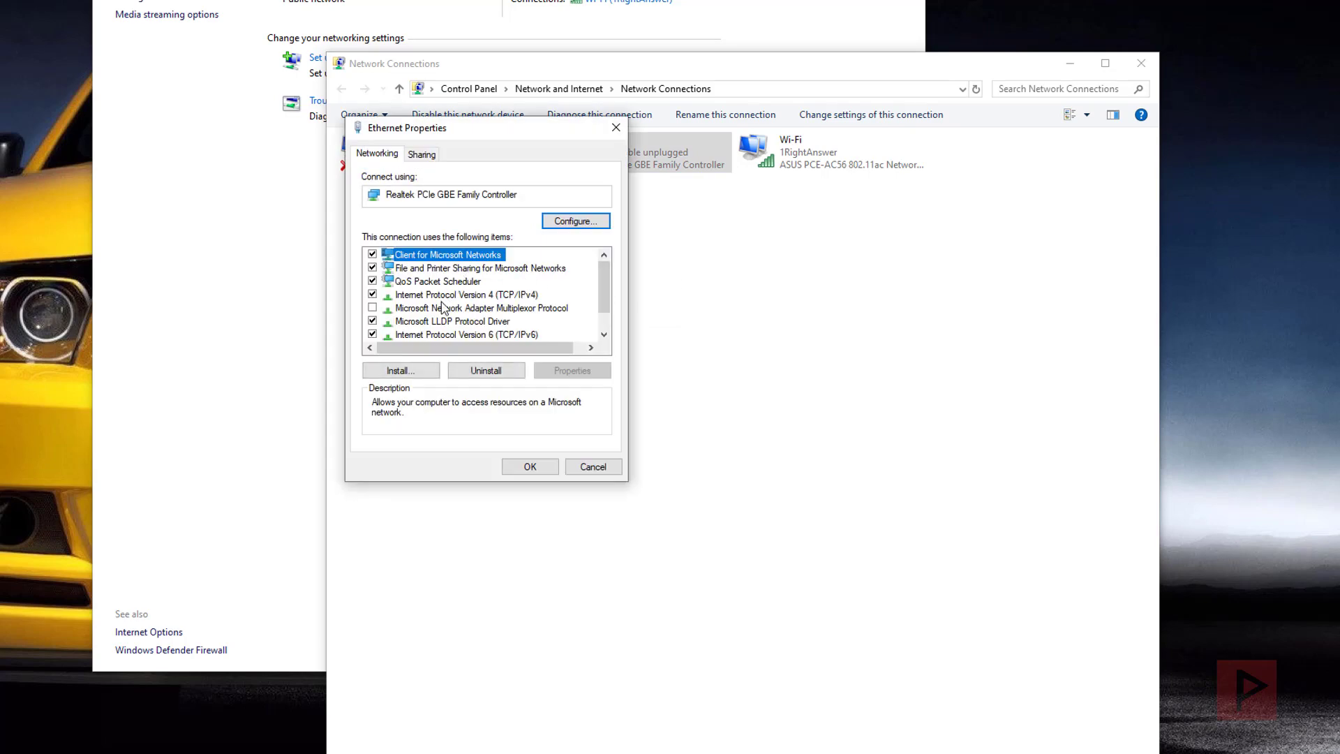
{"action": "left_click", "coordinate": [496, 295]}
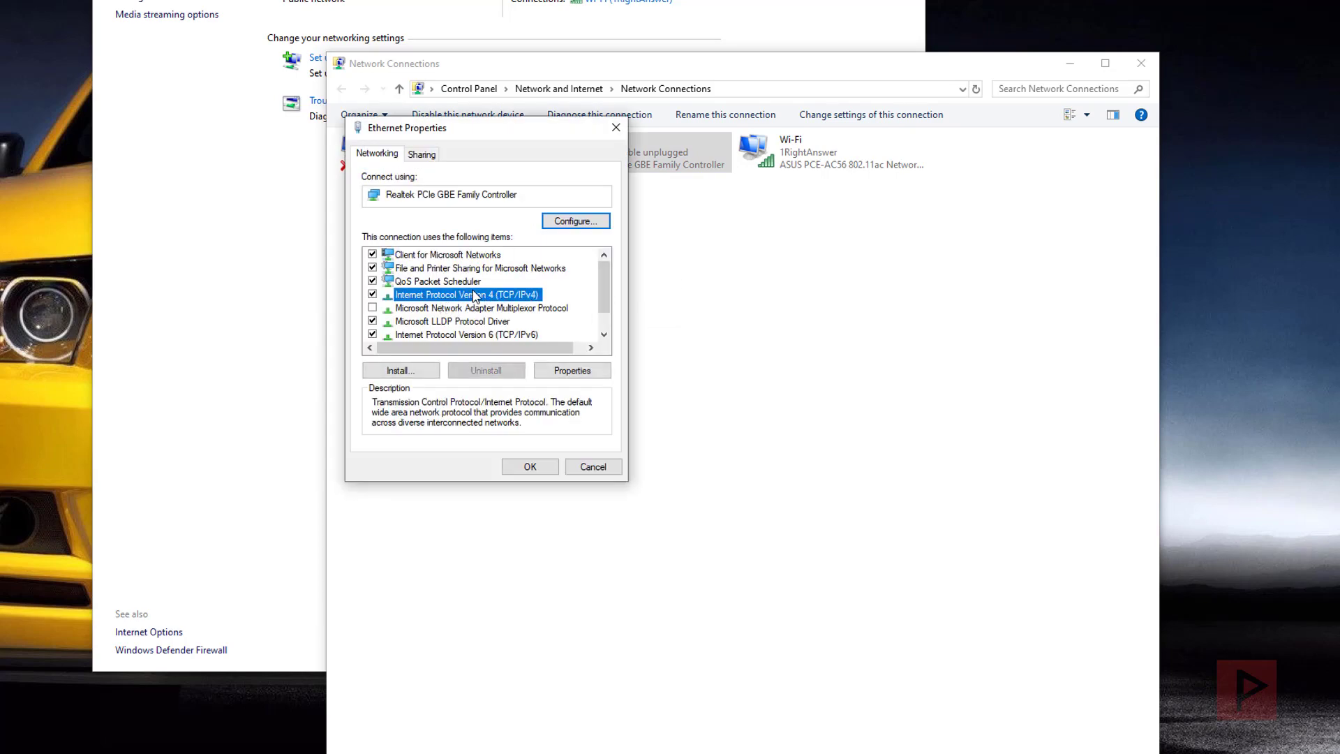
{"action": "left_click", "coordinate": [579, 372]}
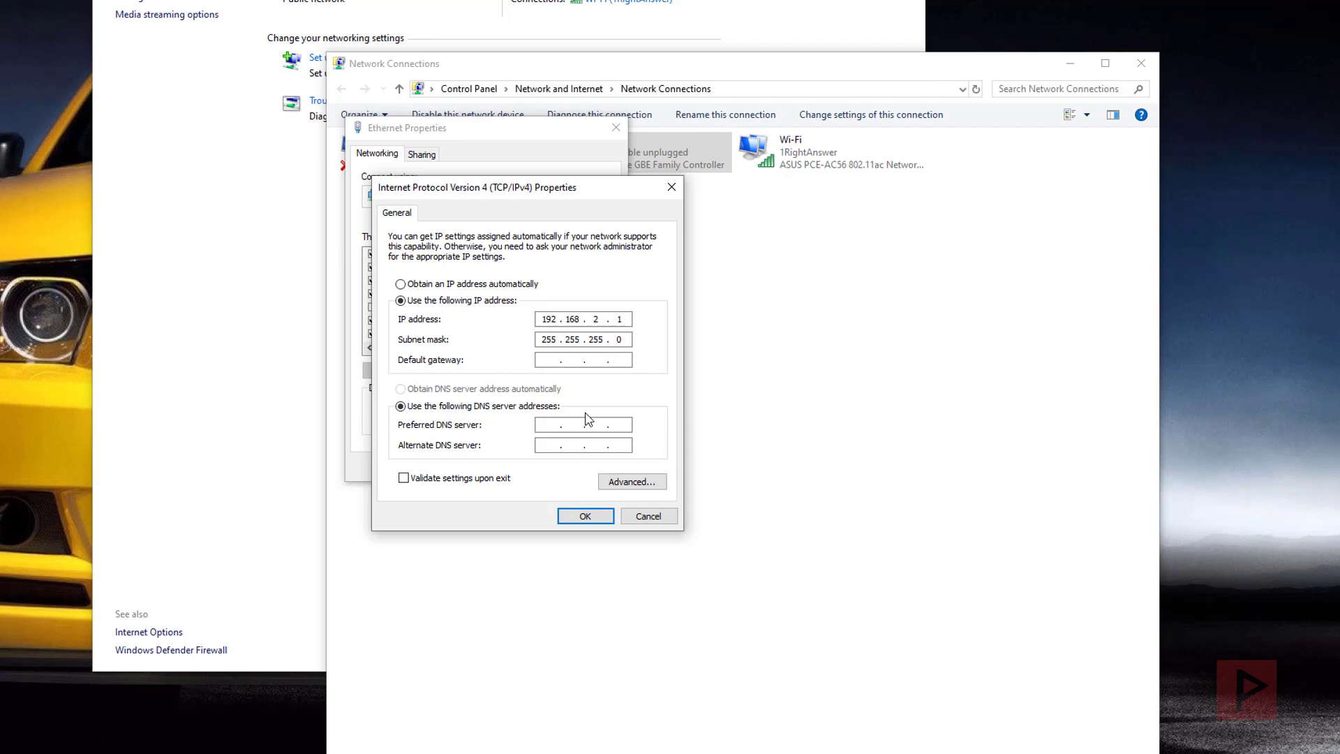
{"action": "left_click", "coordinate": [604, 516]}
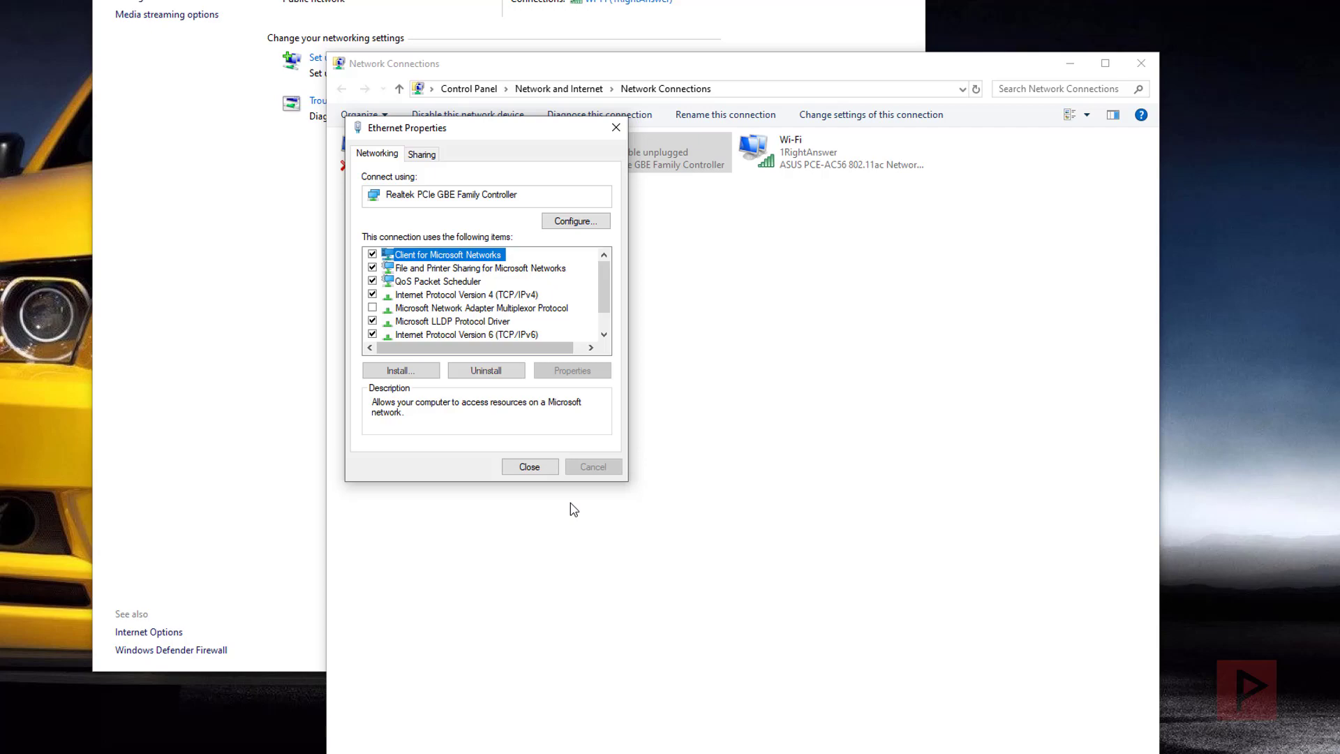
{"action": "left_click", "coordinate": [529, 466]}
Step: Close the network windows and open USB (D:) in File Explorer, listing APPS, ART, BOOT, CFG, DVD, OPL
{"action": "left_click", "coordinate": [1141, 62]}
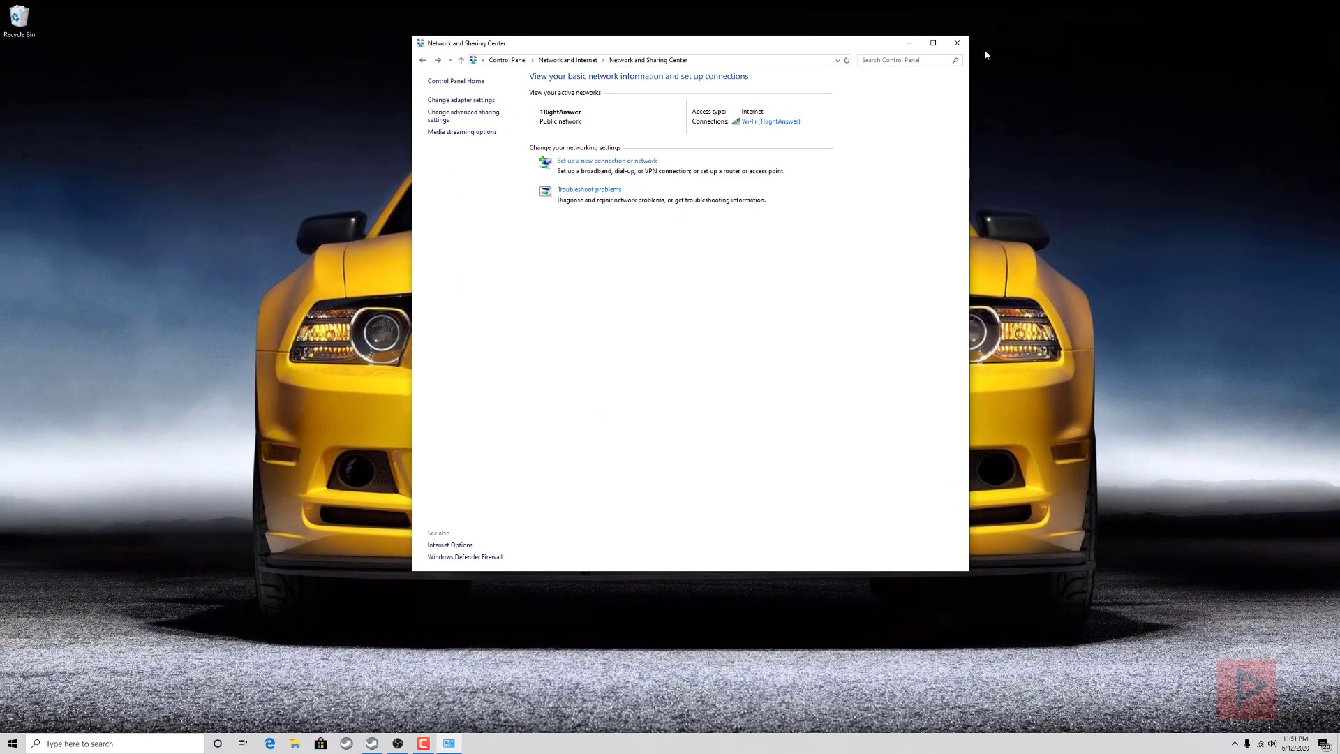
{"action": "left_click", "coordinate": [957, 42]}
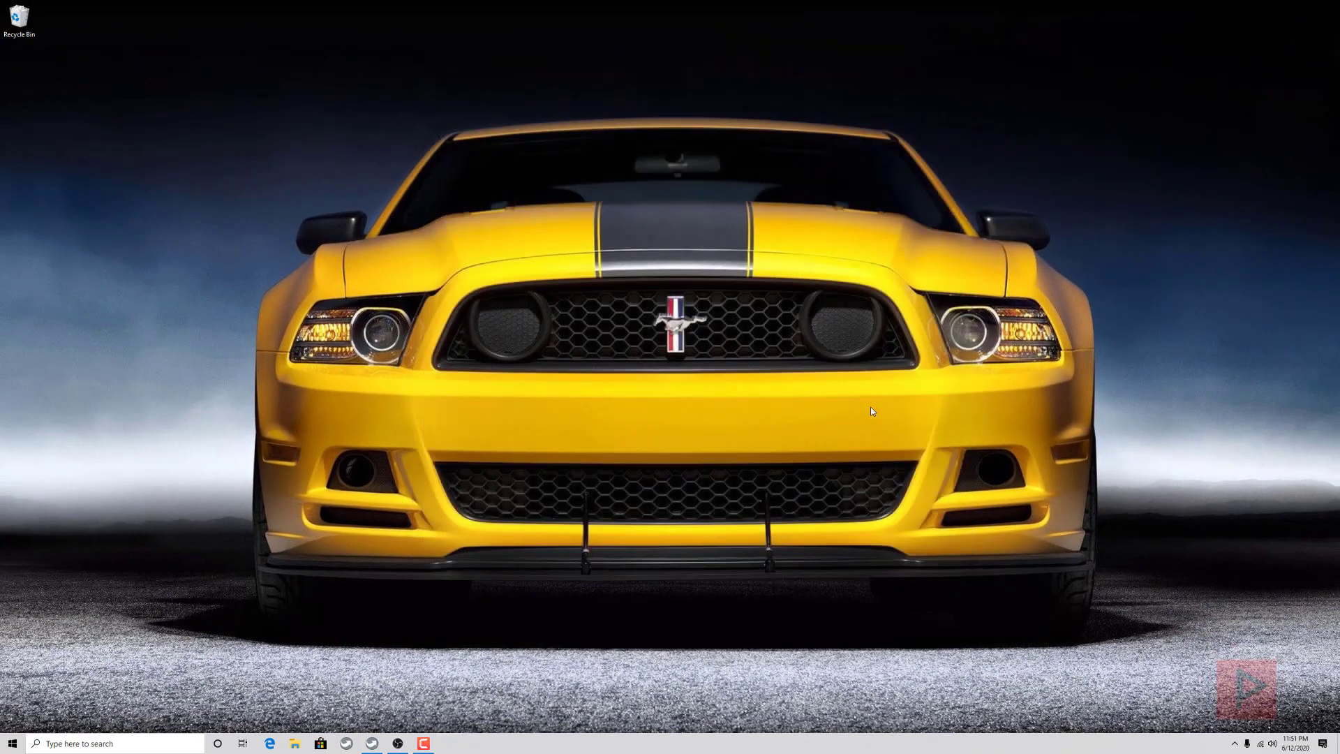
{"action": "key", "text": "super+e"}
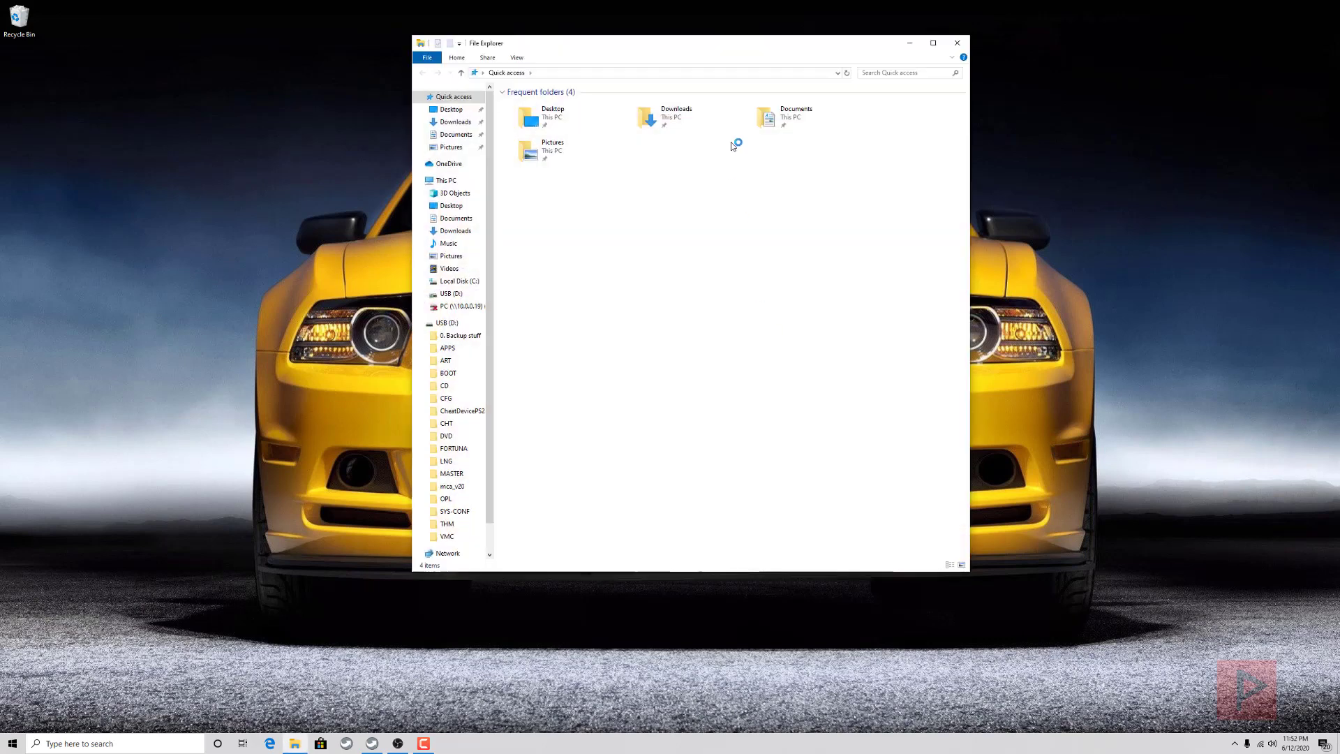
{"action": "left_click", "coordinate": [447, 323]}
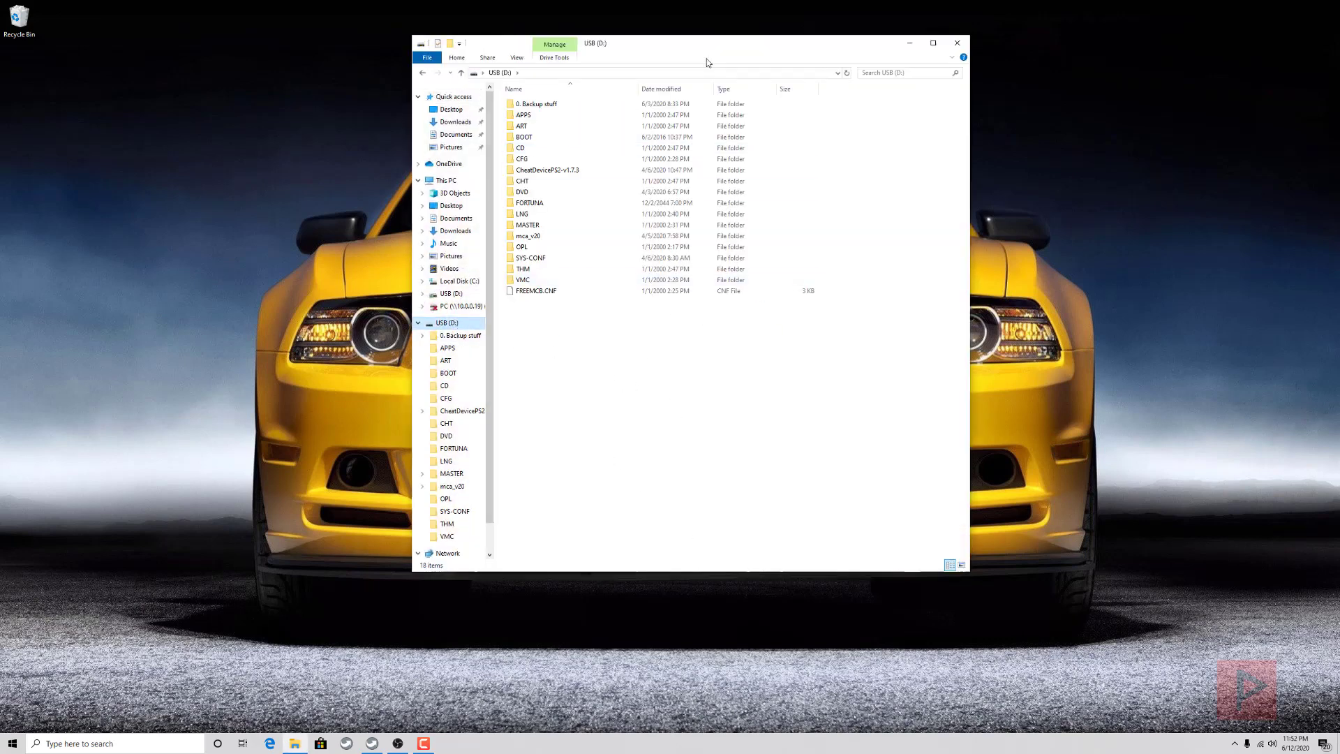
{"action": "left_click_drag", "start_coordinate": [714, 50], "coordinate": [721, 104]}
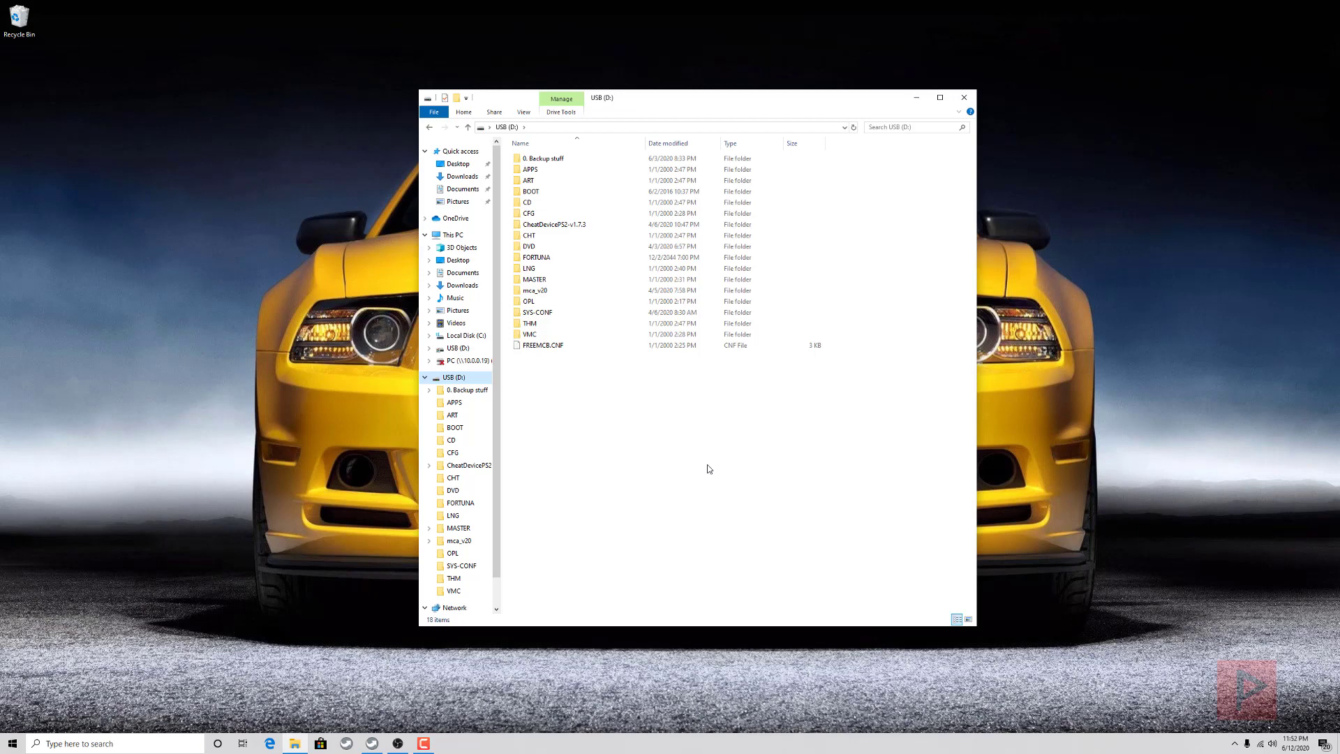
{"action": "left_click_drag", "start_coordinate": [661, 537], "coordinate": [506, 150]}
{"action": "left_click", "coordinate": [672, 534]}
Step: In the USB (D:) drive's Advanced Sharing, share it under the name PS2SMB
{"action": "right_click", "coordinate": [472, 382]}
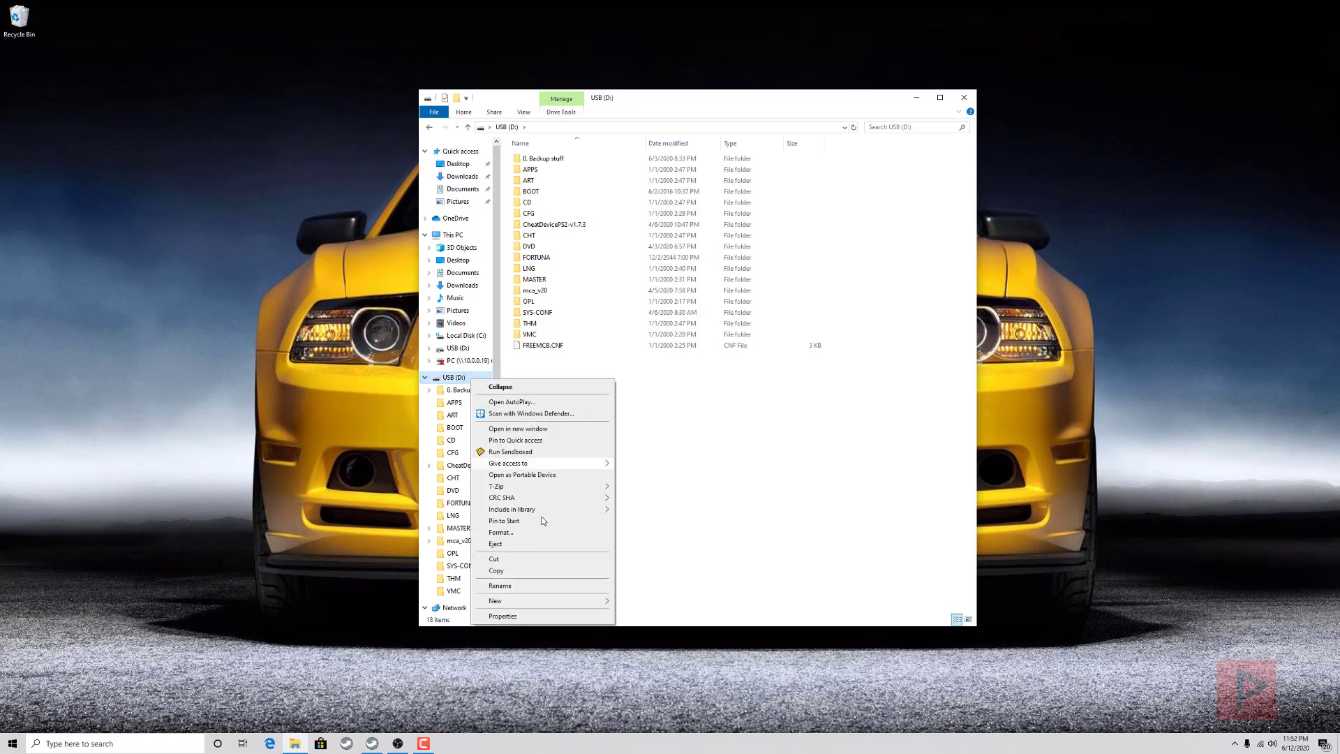
{"action": "left_click", "coordinate": [516, 615]}
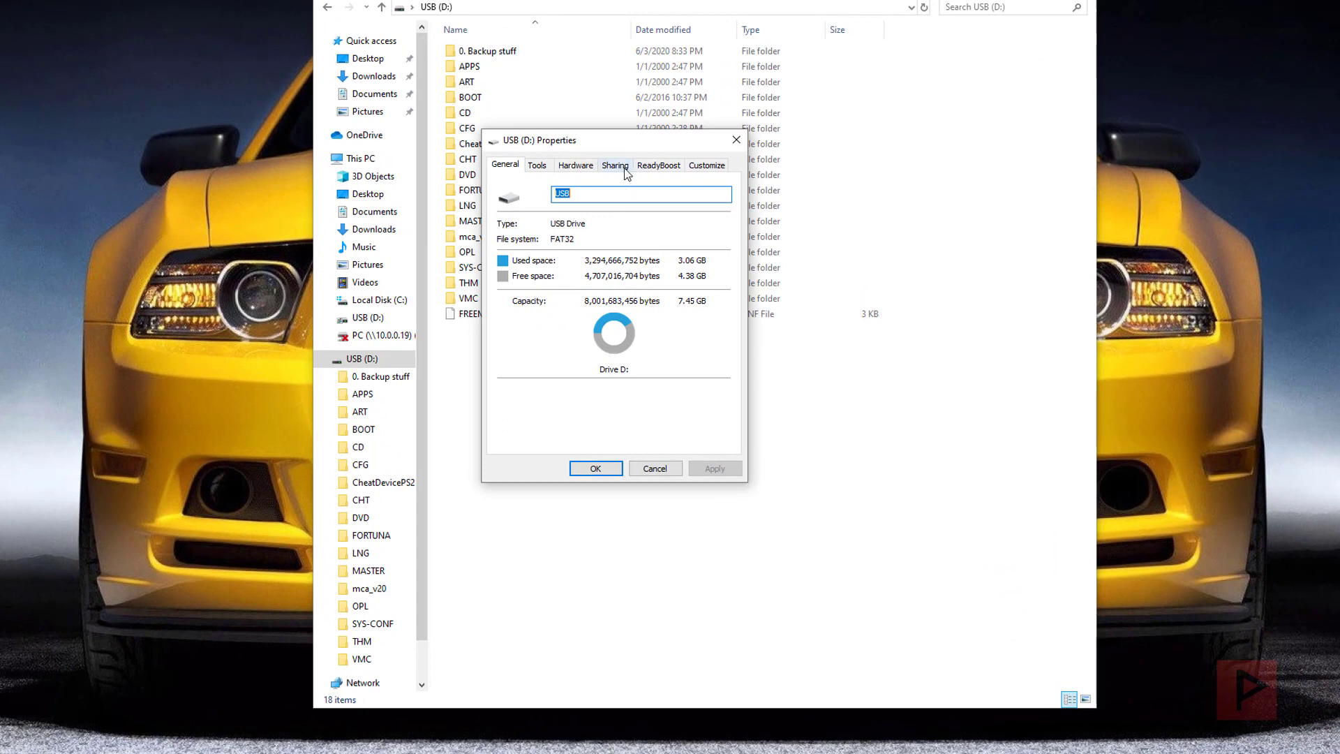
{"action": "left_click", "coordinate": [635, 408]}
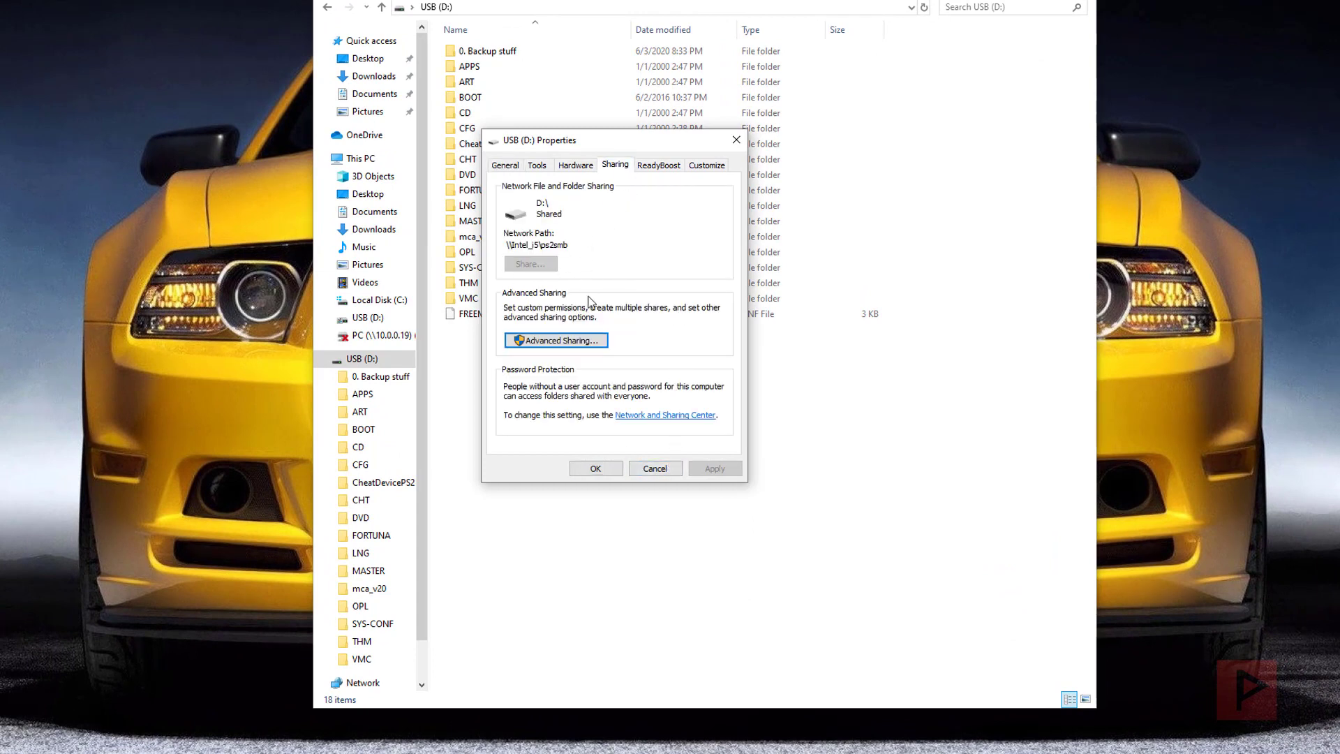
{"action": "left_click", "coordinate": [572, 340]}
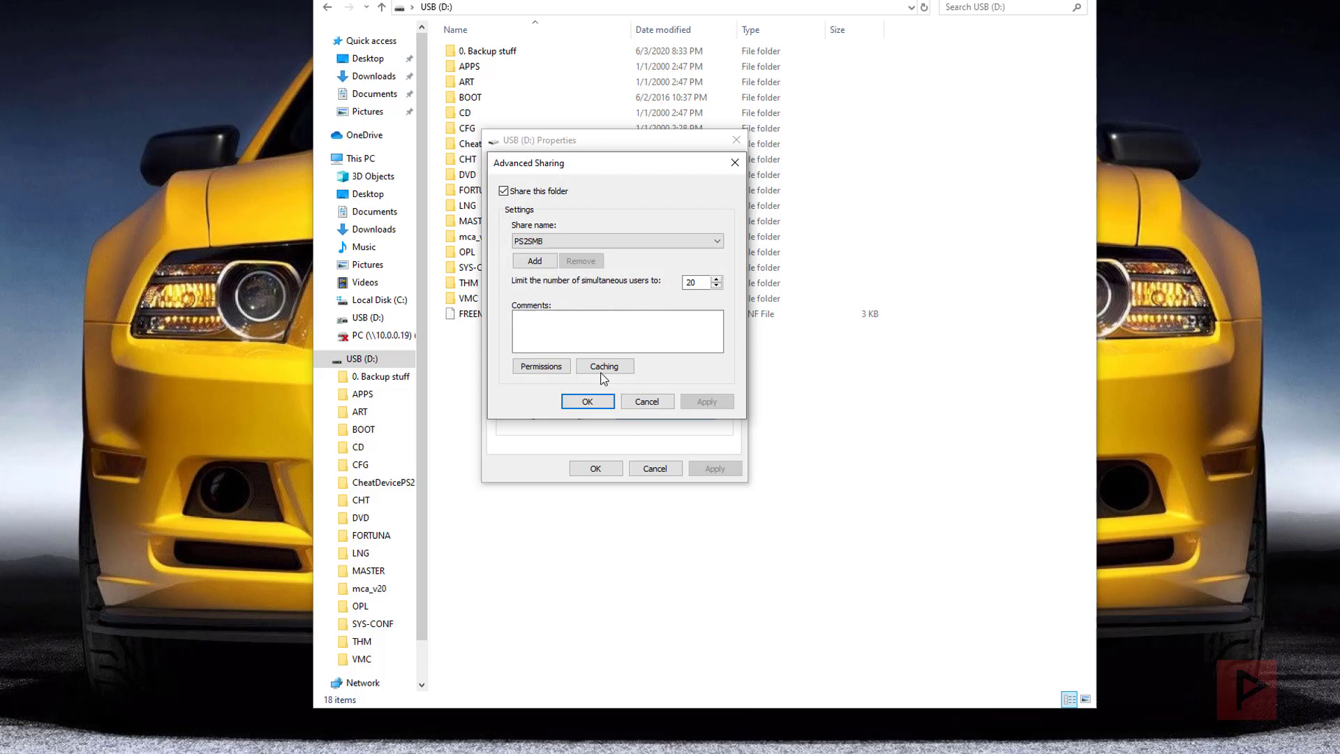
{"action": "left_click", "coordinate": [504, 190]}
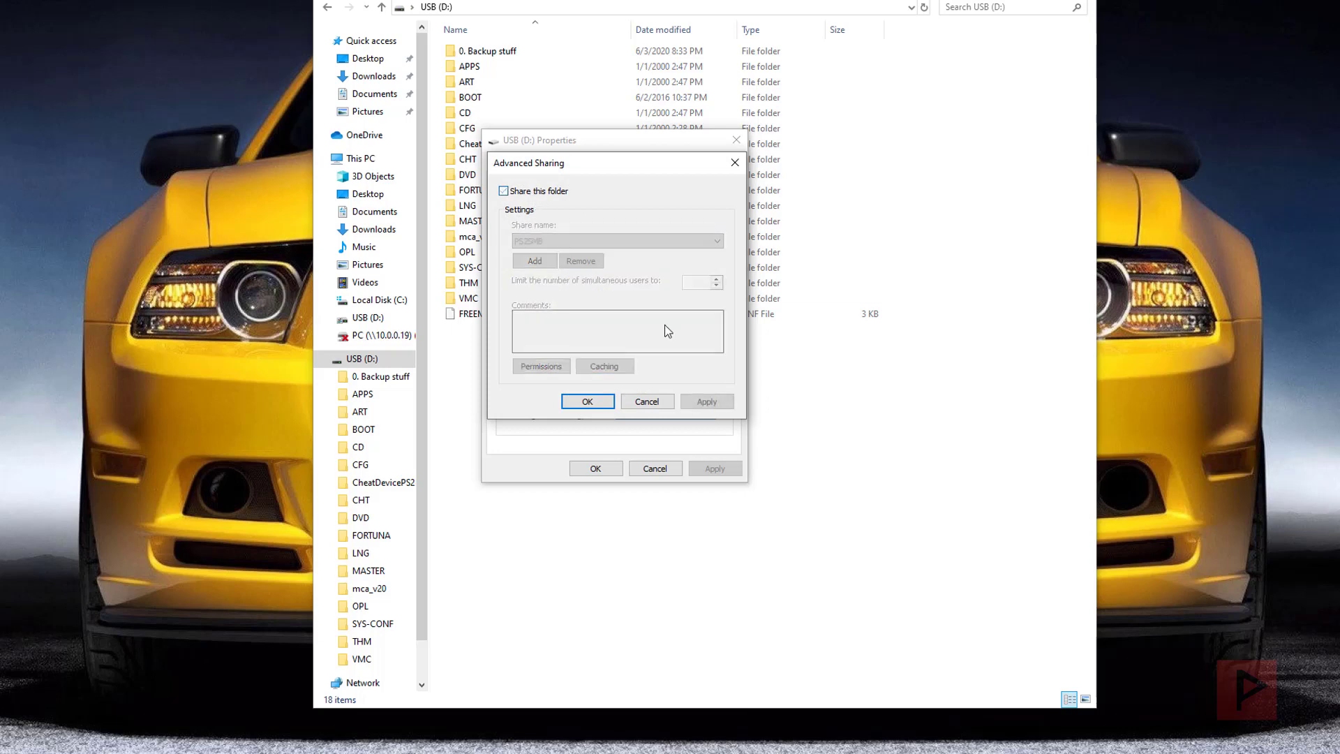
{"action": "left_click", "coordinate": [521, 196]}
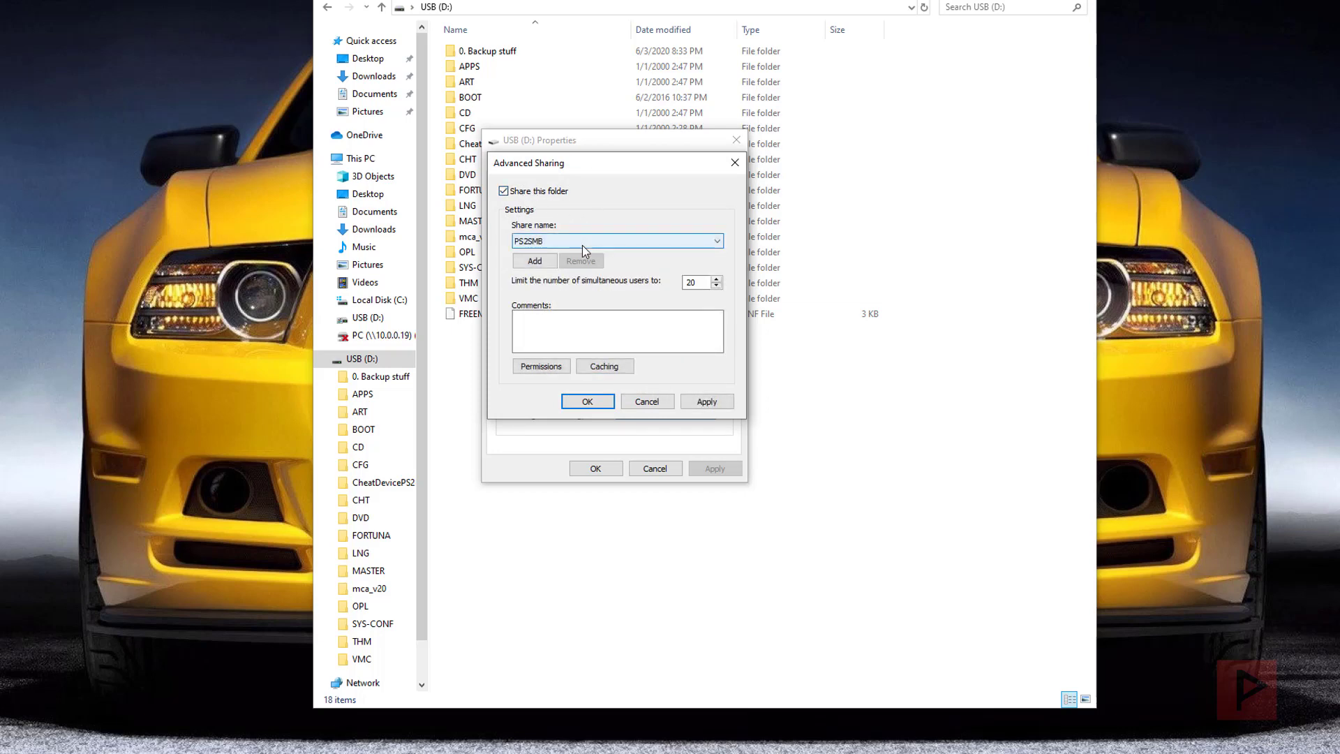
{"action": "left_click", "coordinate": [582, 244]}
{"action": "left_click", "coordinate": [582, 245]}
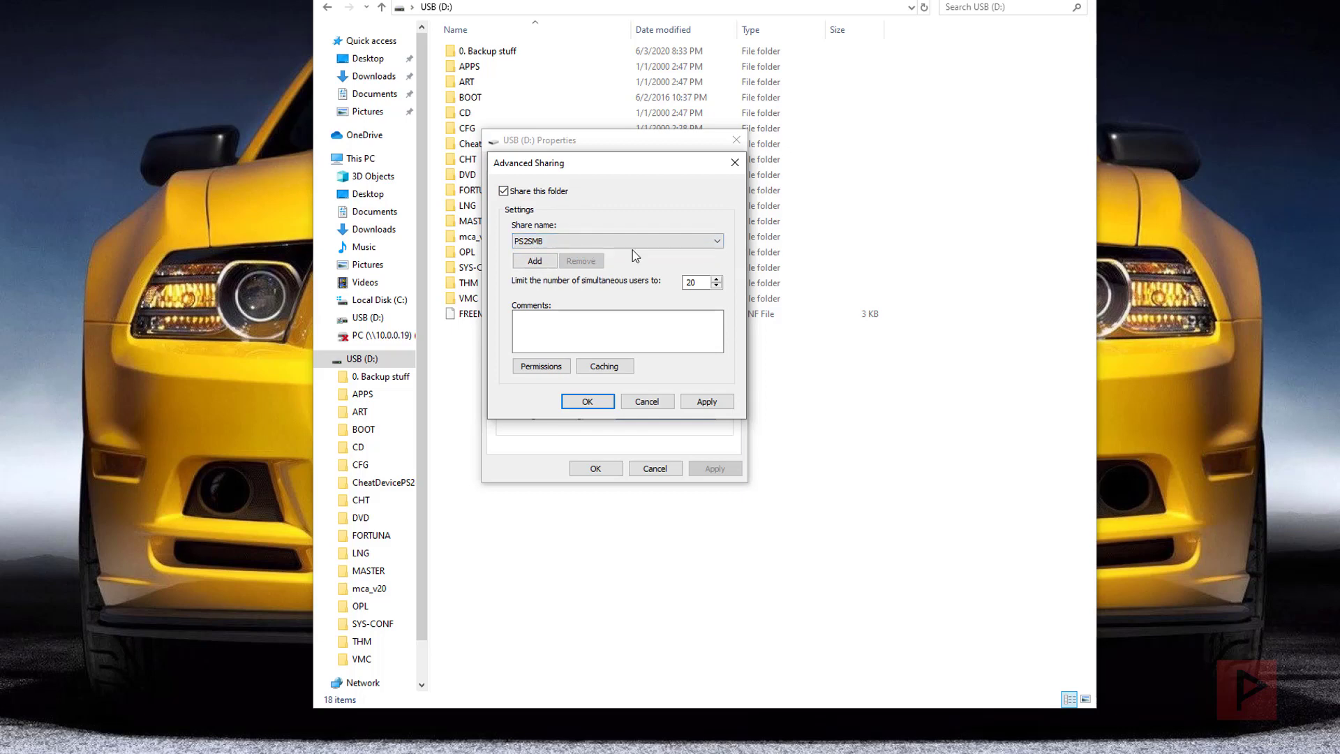
{"action": "left_click", "coordinate": [552, 248]}
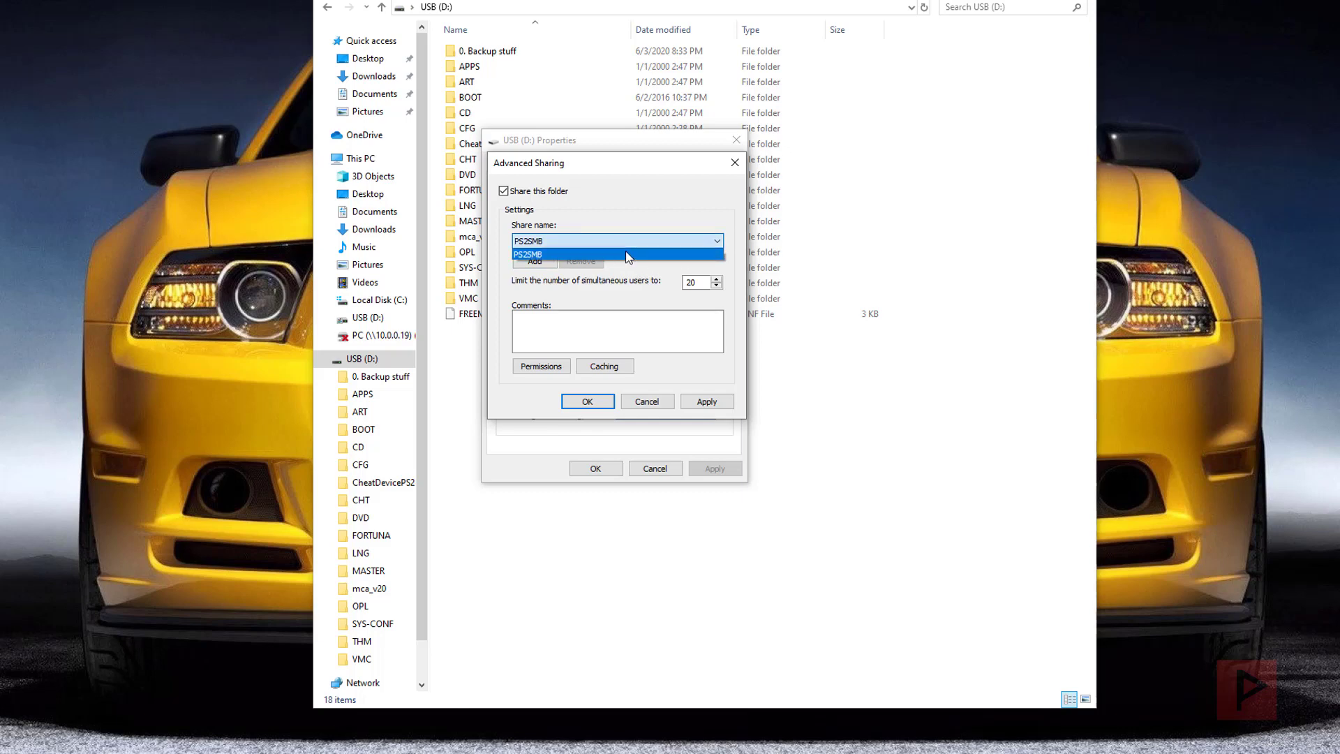
{"action": "left_click", "coordinate": [630, 255]}
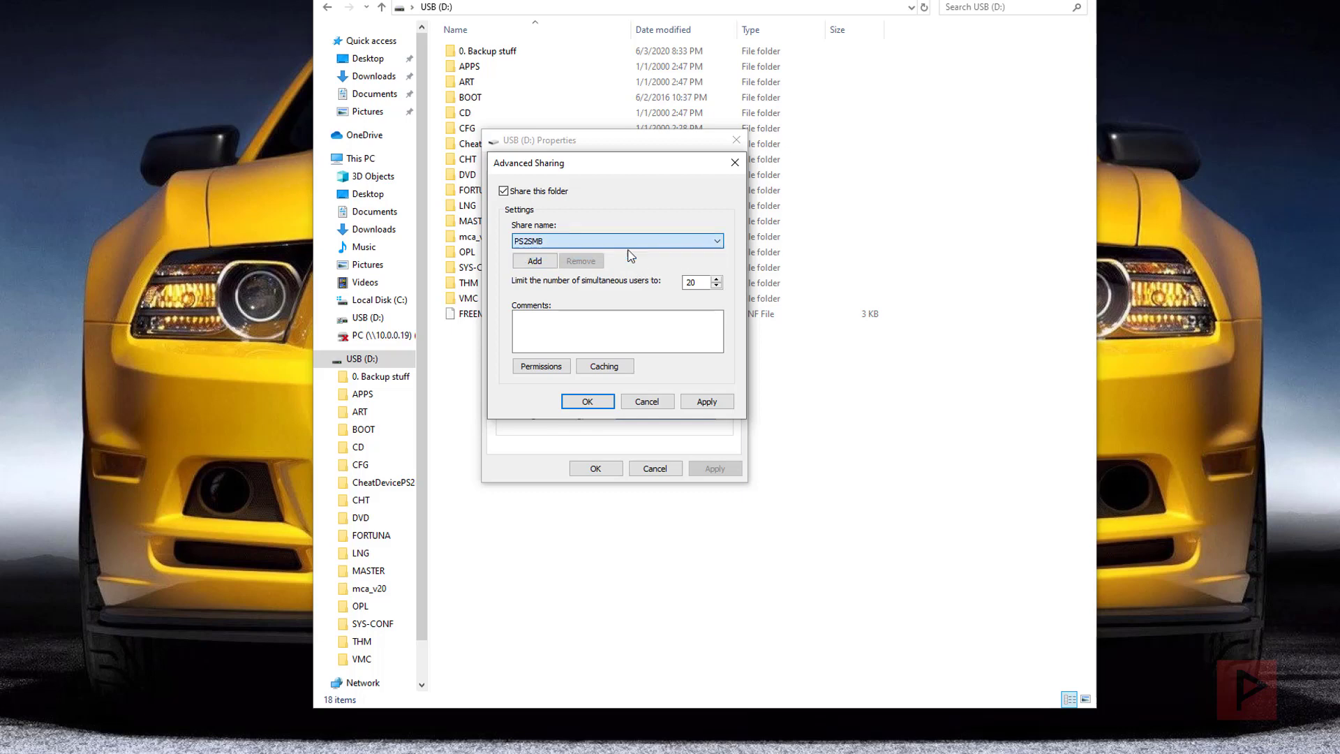
Step: Grant Everyone Full Control on PS2SMB, apply the sharing settings and close the drive's Properties
{"action": "left_click", "coordinate": [554, 368]}
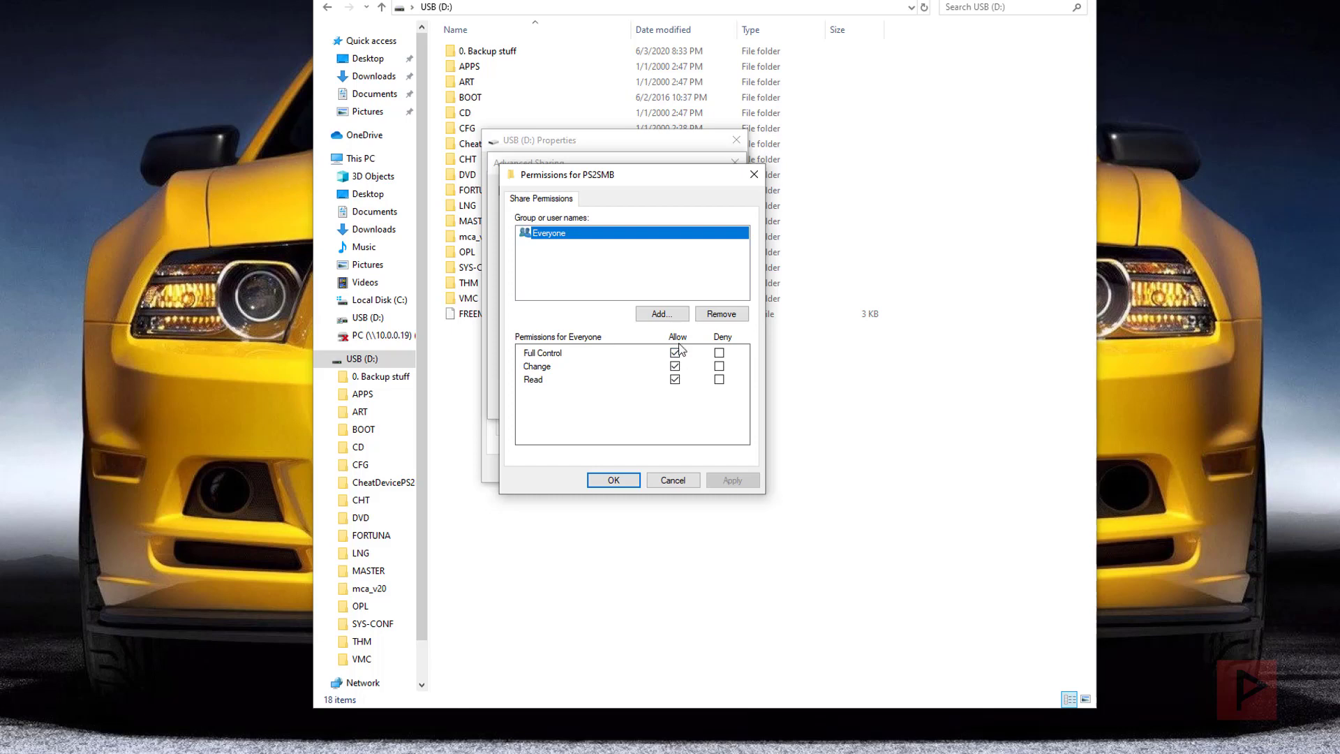
{"action": "left_click", "coordinate": [612, 480]}
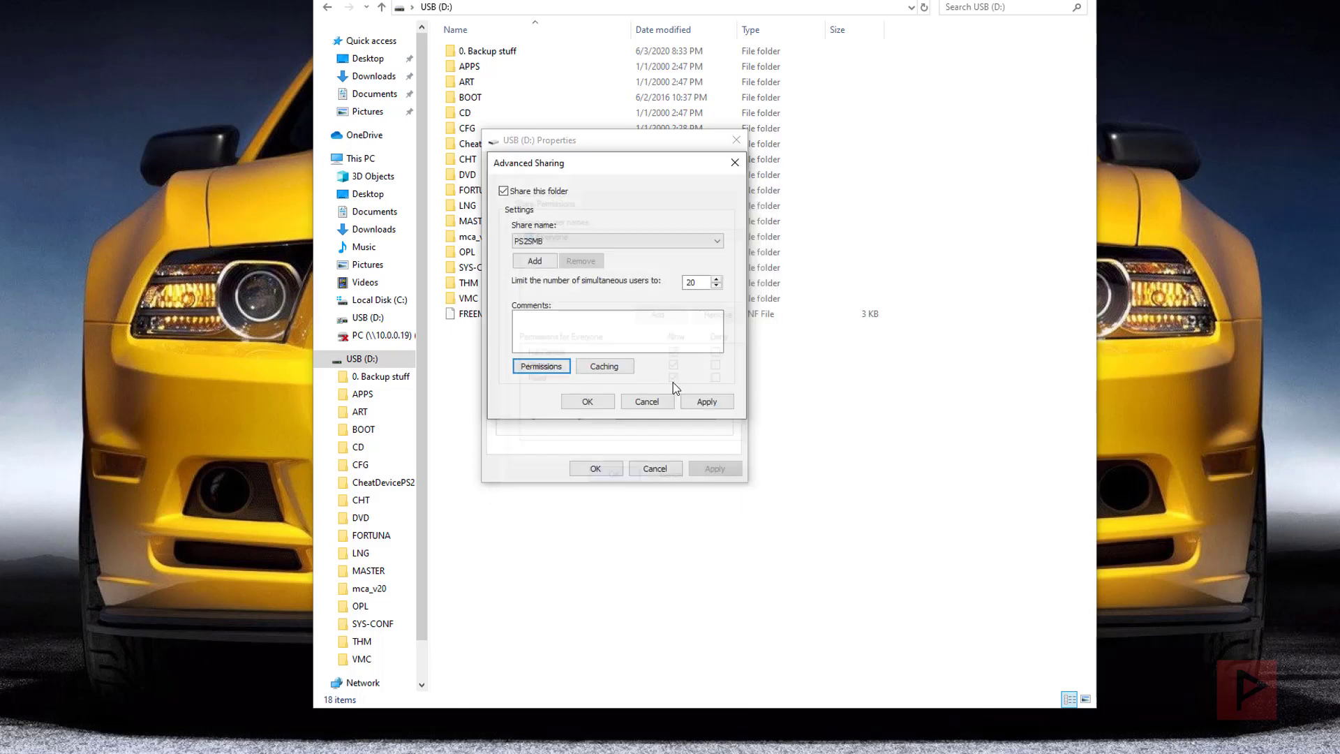
{"action": "left_click", "coordinate": [707, 404]}
{"action": "left_click", "coordinate": [589, 404]}
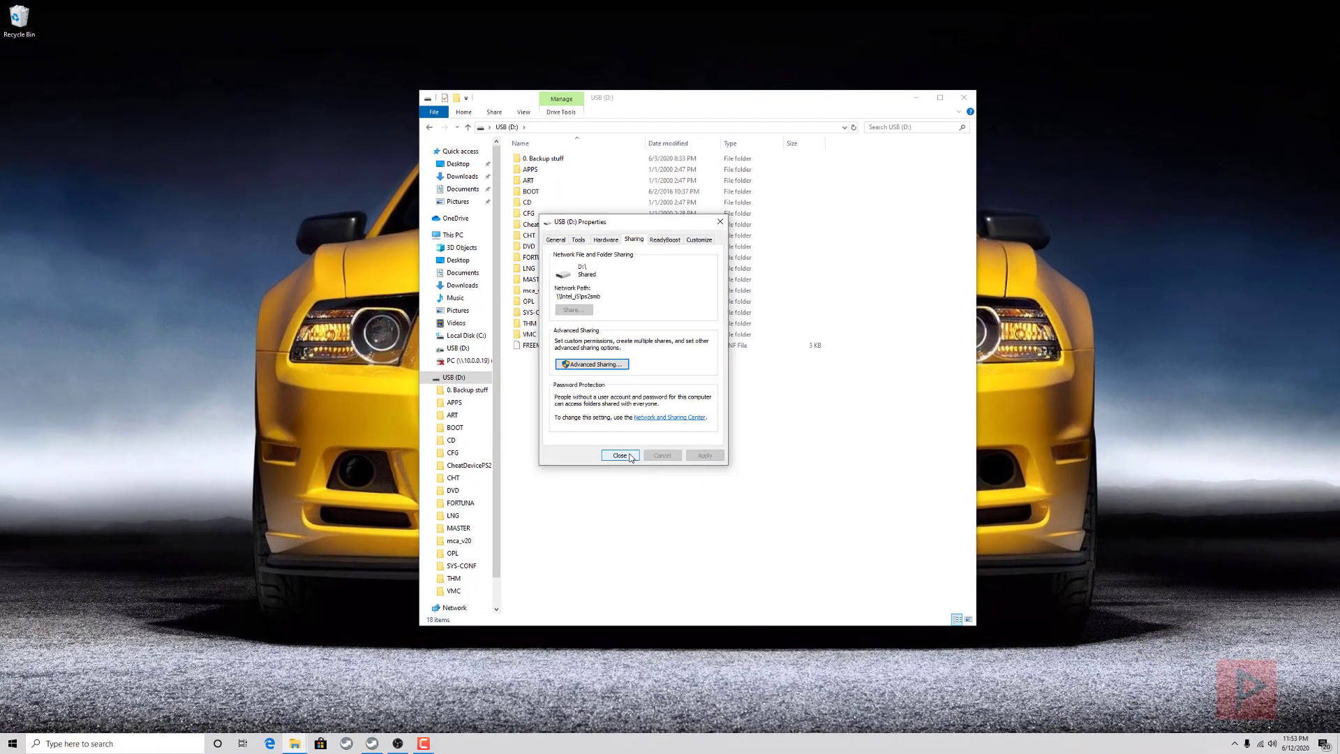
{"action": "left_click", "coordinate": [620, 455]}
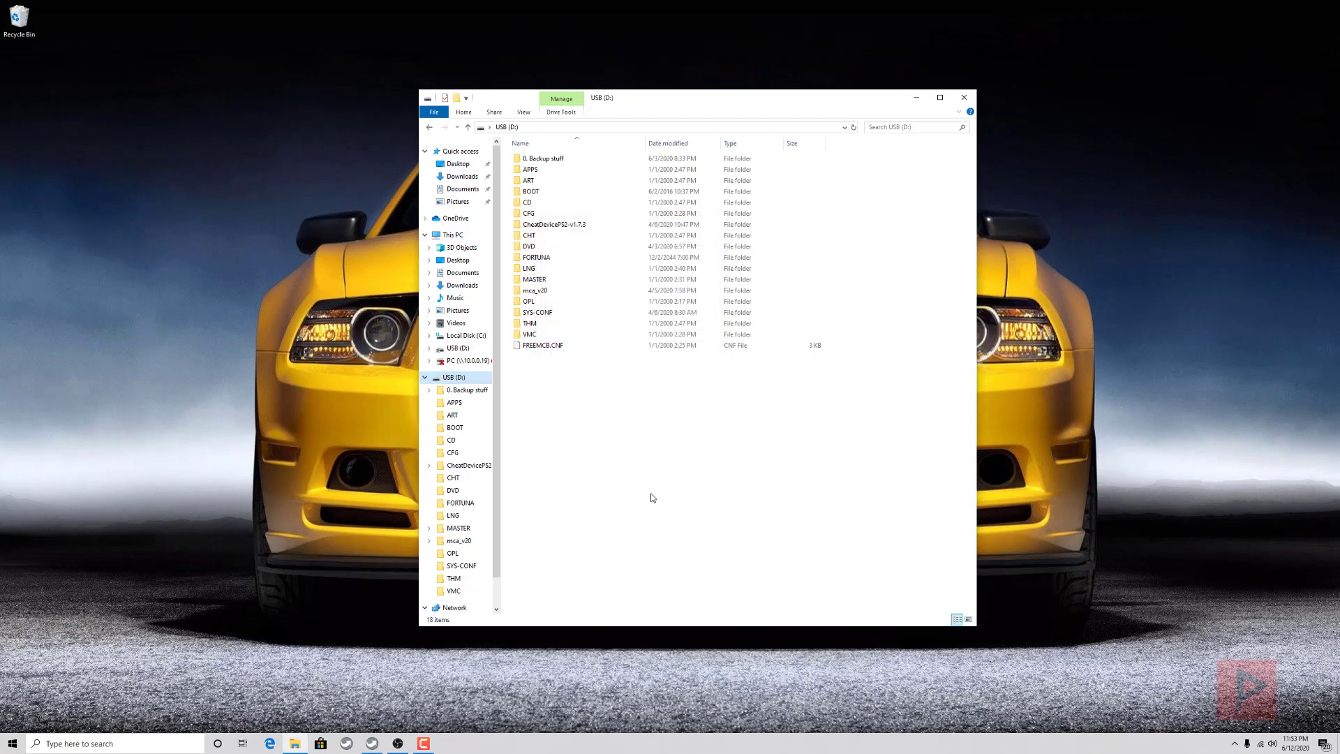
{"action": "mouse_move", "coordinate": [402, 748]}
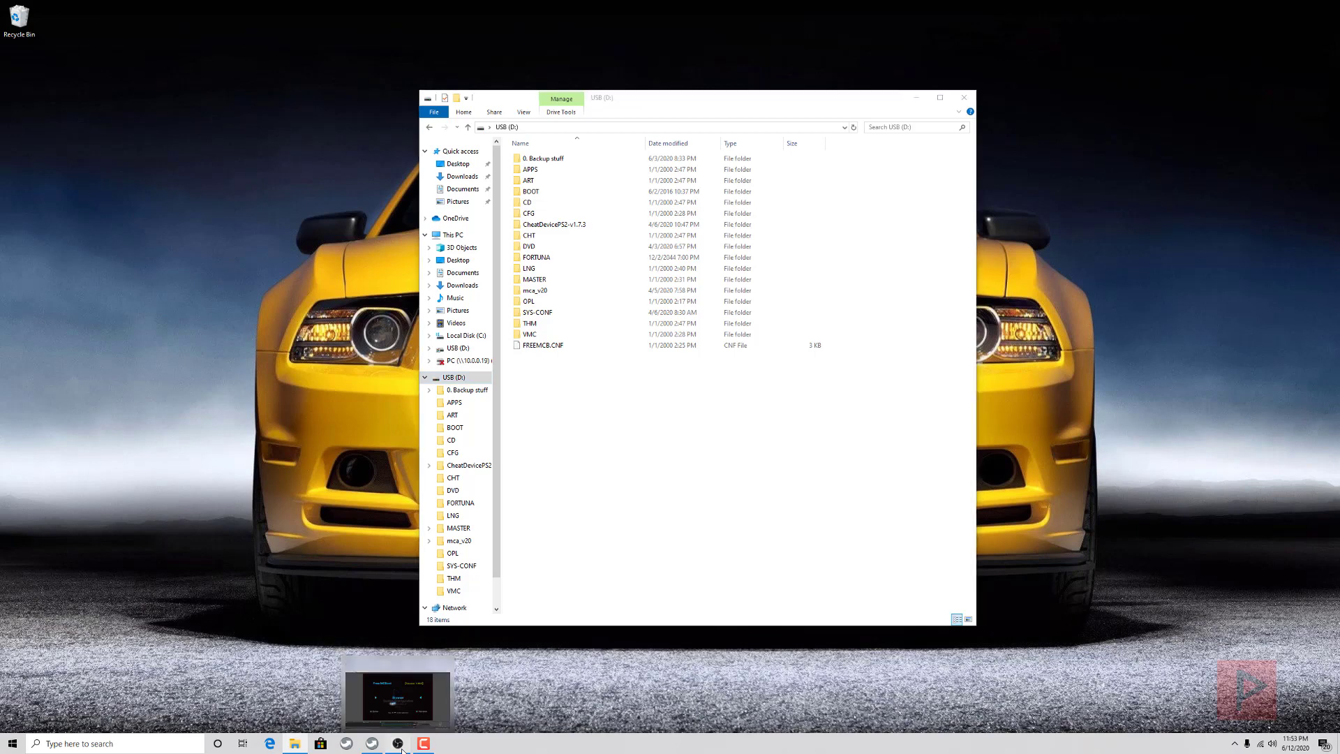
Step: In OBS, unmute Mic/Aux 2 and show the PS2 capture as a Fullscreen Projector (Preview), reaching OPL's main menu
{"action": "left_click", "coordinate": [403, 748]}
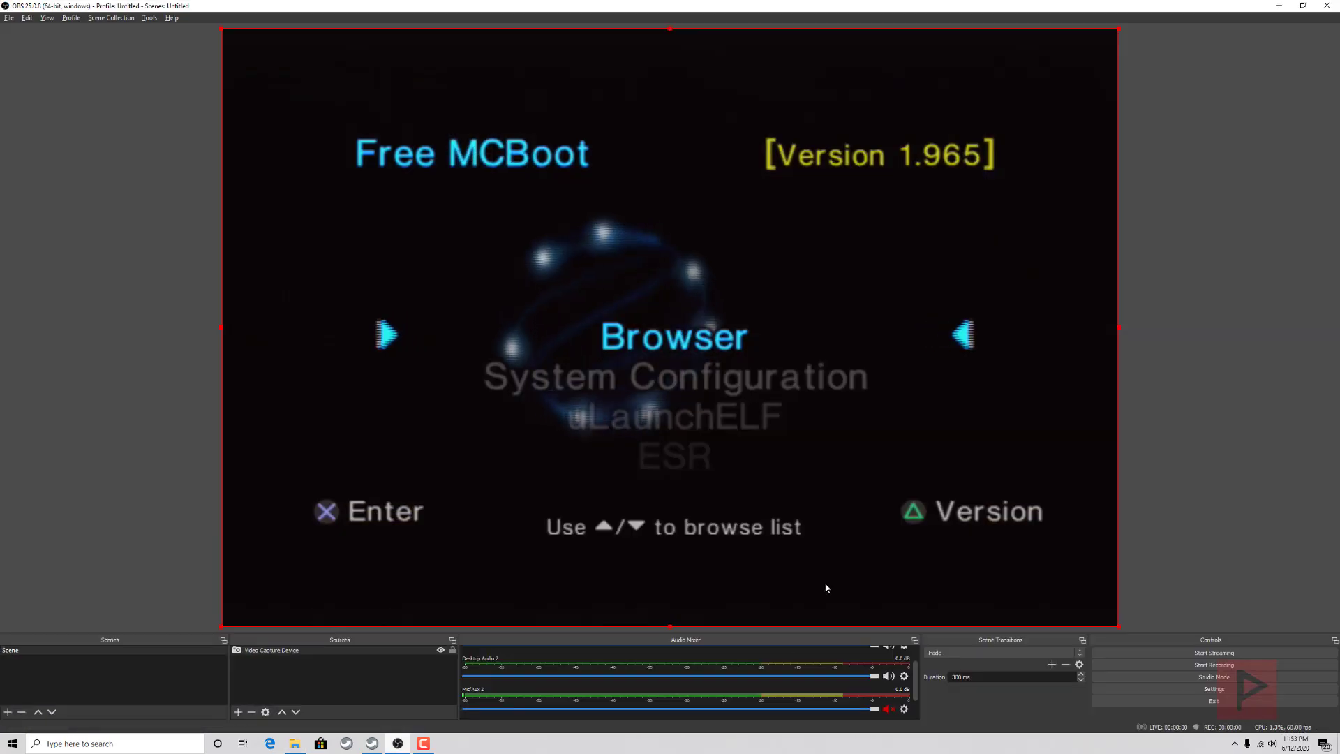
{"action": "left_click", "coordinate": [889, 709]}
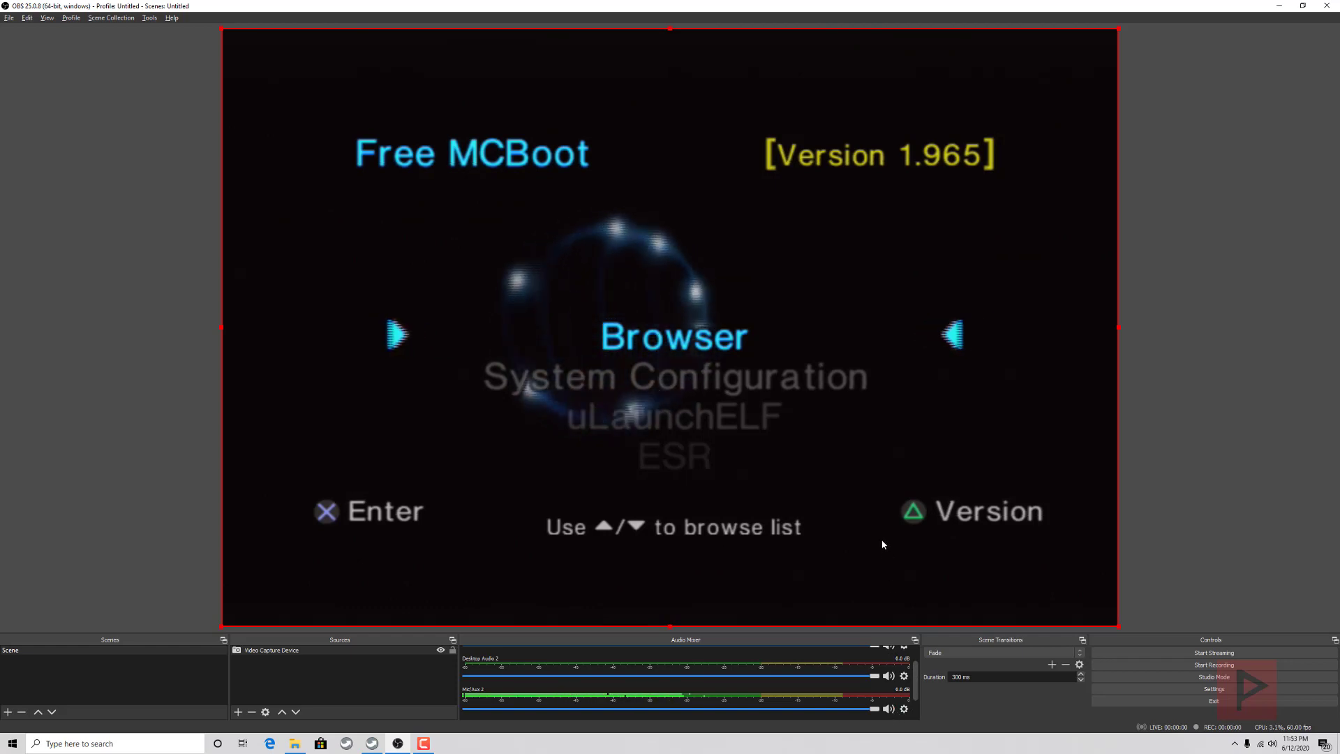
{"action": "right_click", "coordinate": [723, 434]}
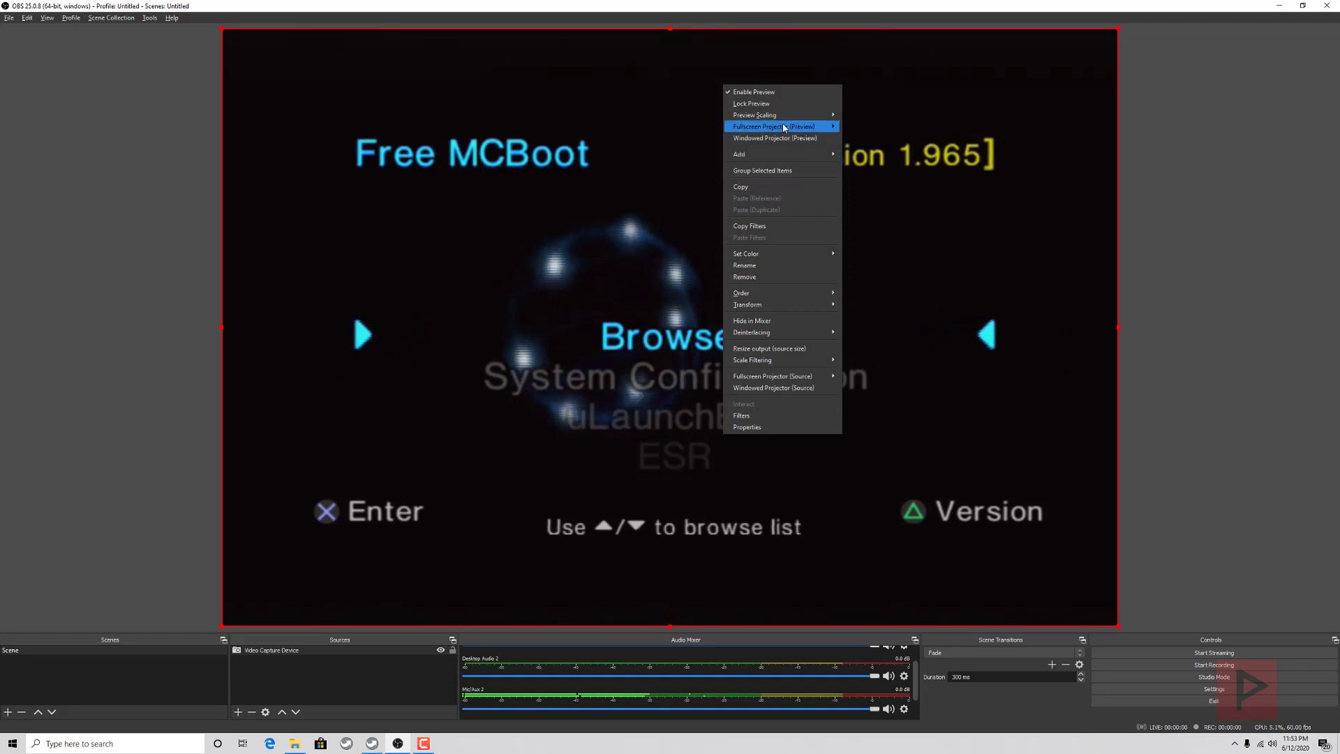
{"action": "left_click", "coordinate": [850, 128]}
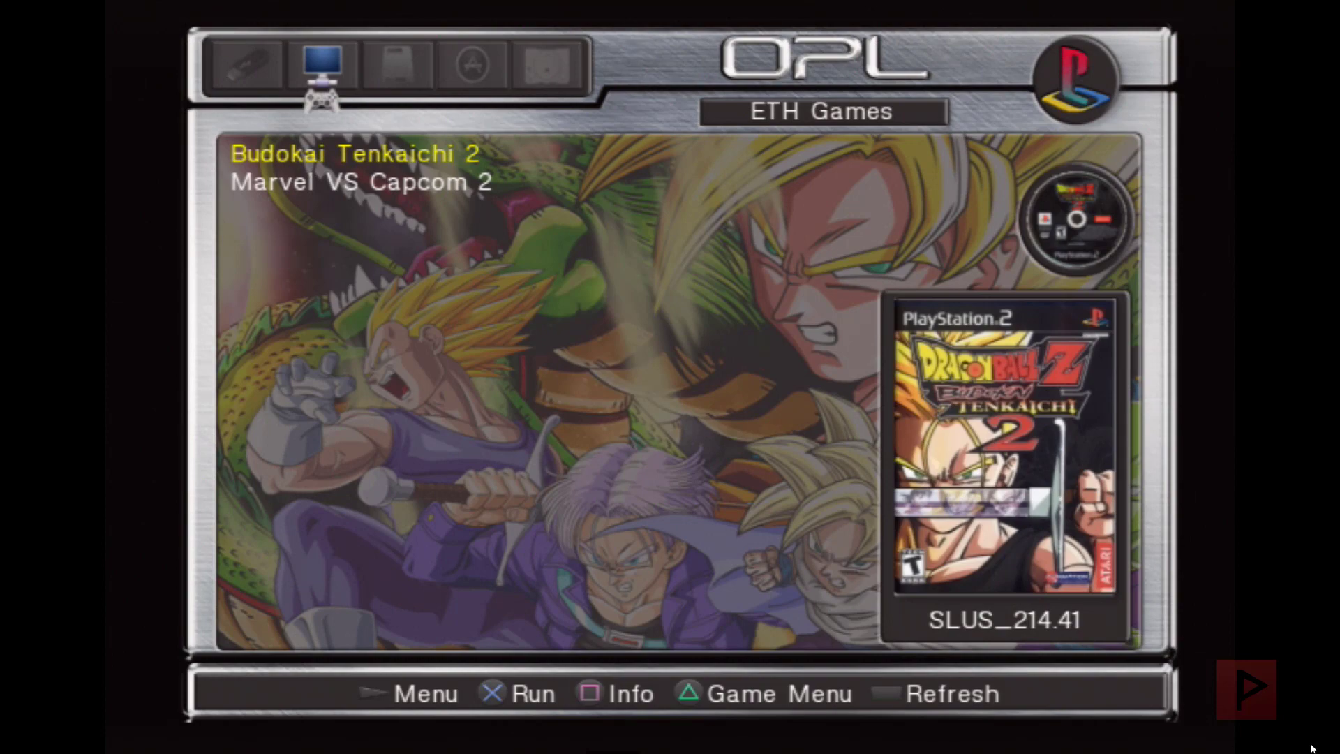
{"action": "key", "text": "Return"}
Step: Open OPL's Network Settings and check the PS2 IP address is 192.168.2.2
{"action": "key", "text": "Down"}
{"action": "key", "text": "Down"}
{"action": "key", "text": "Down"}
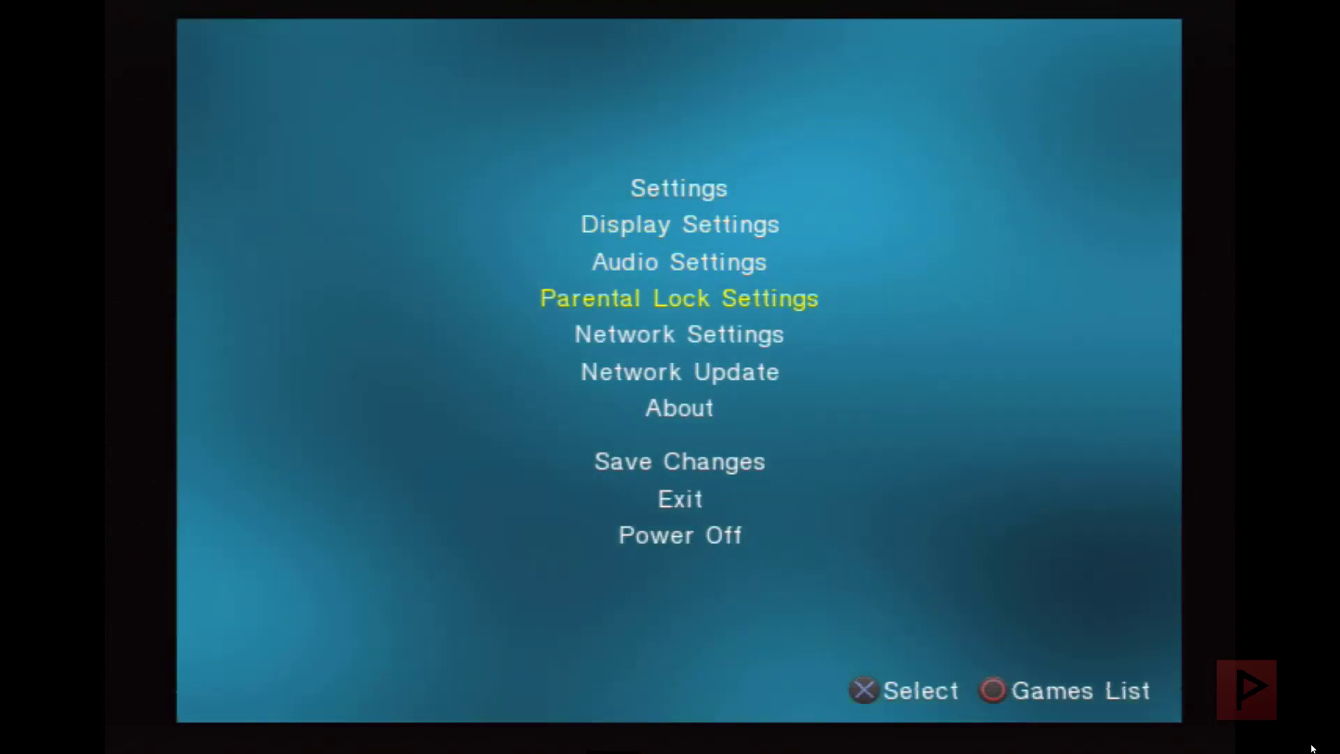
{"action": "key", "text": "Down"}
{"action": "key", "text": "Return"}
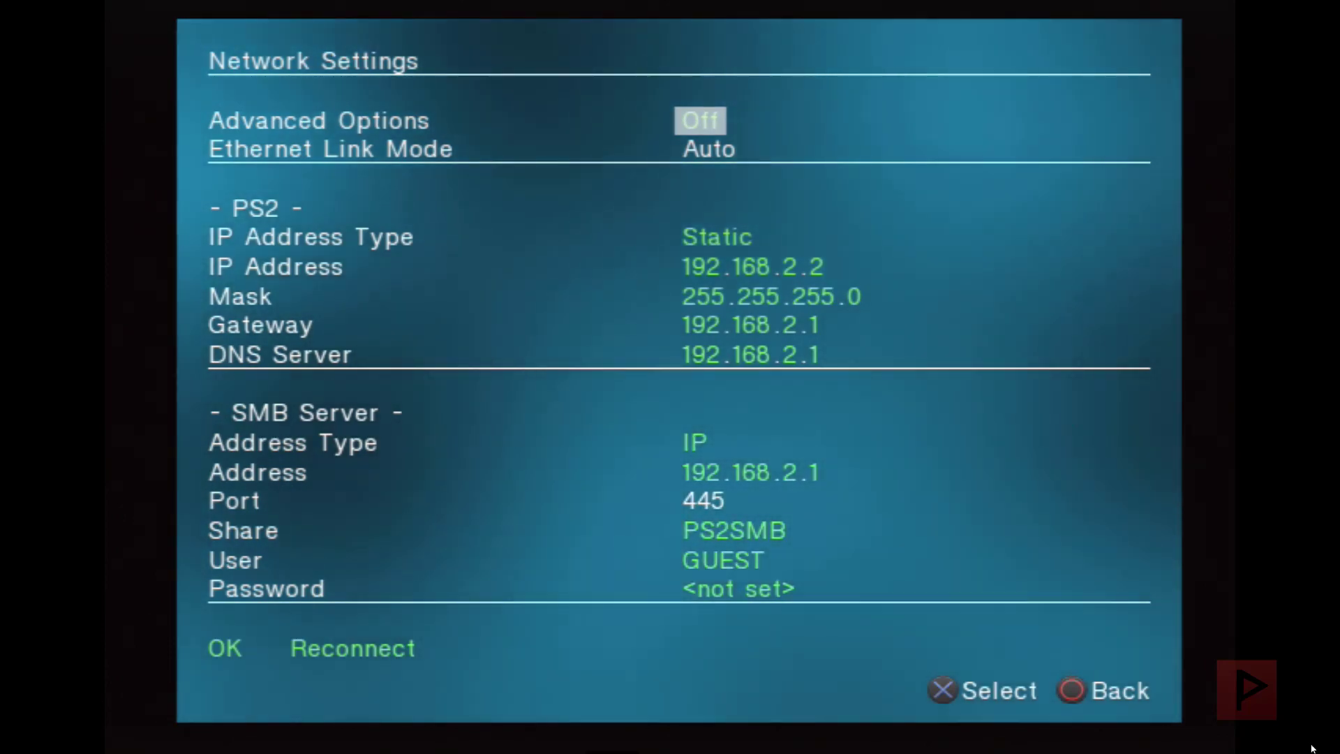
{"action": "key", "text": "Down"}
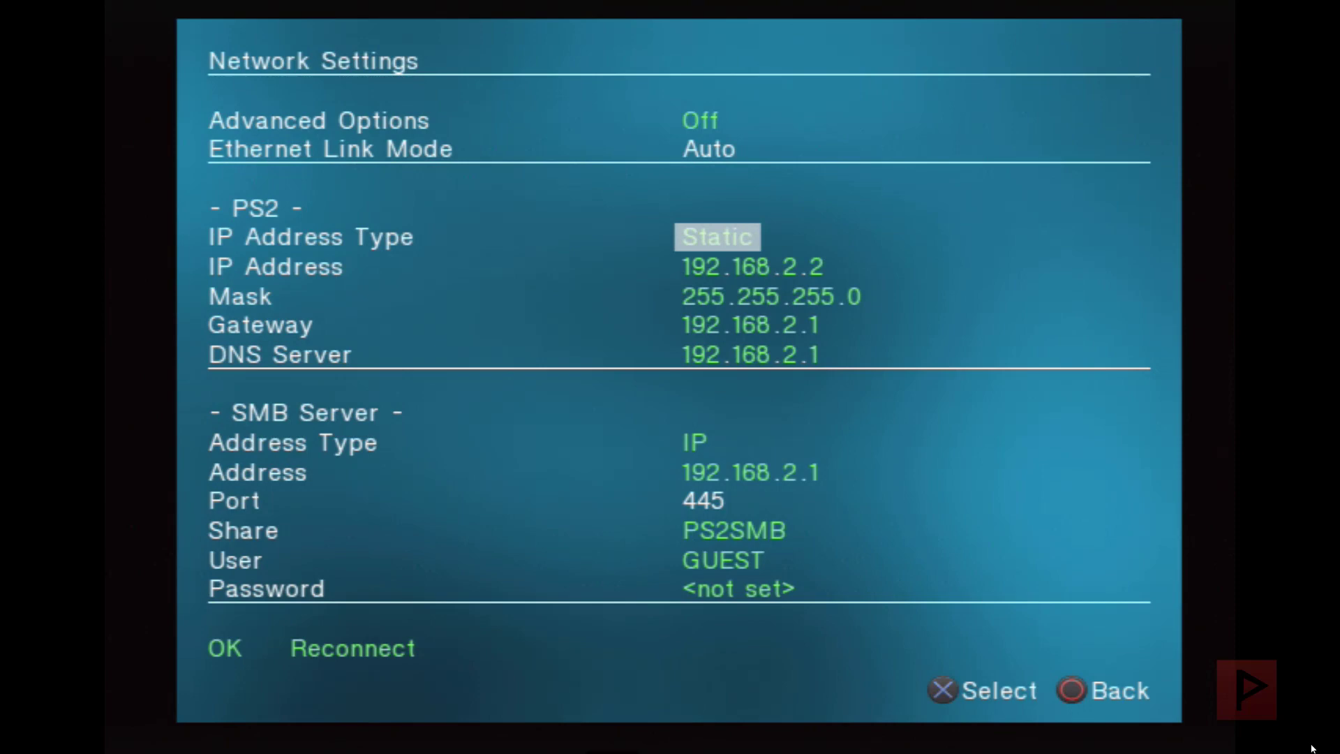
{"action": "key", "text": "Down"}
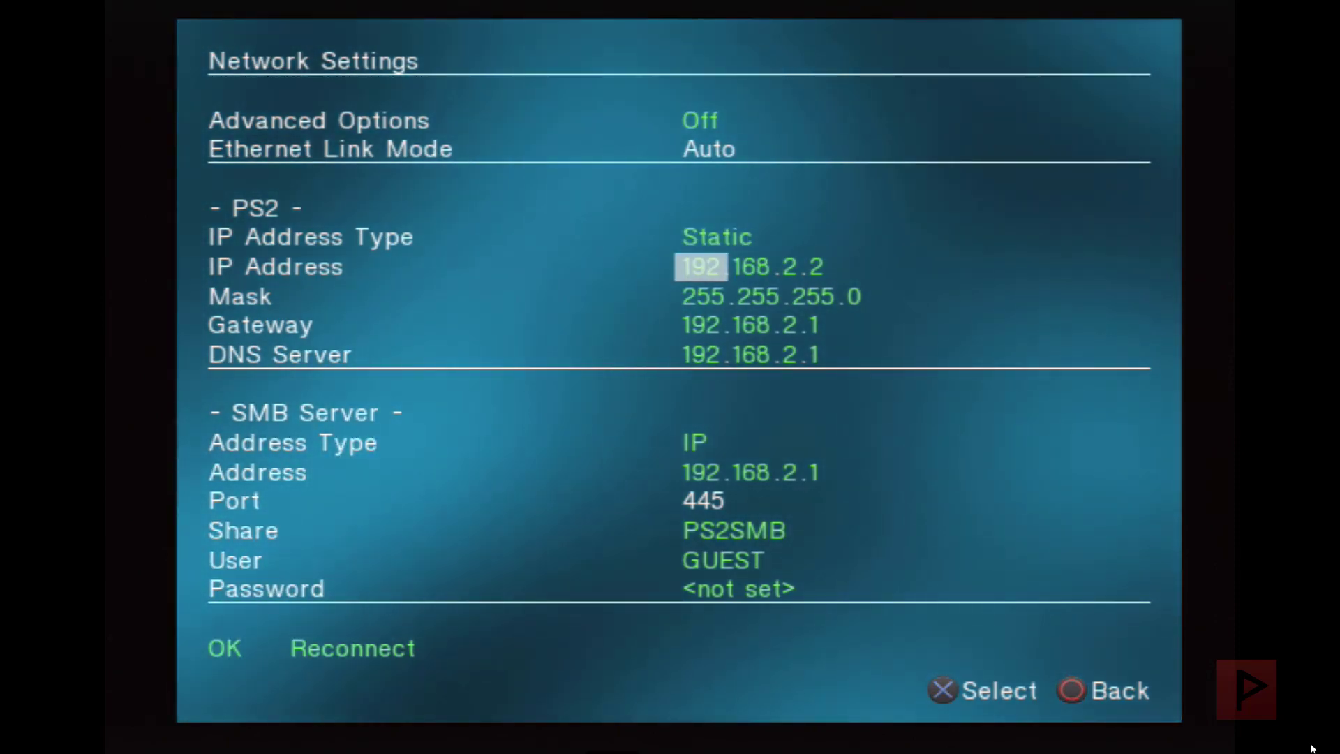
{"action": "key", "text": "Right"}
{"action": "key", "text": "Right"}
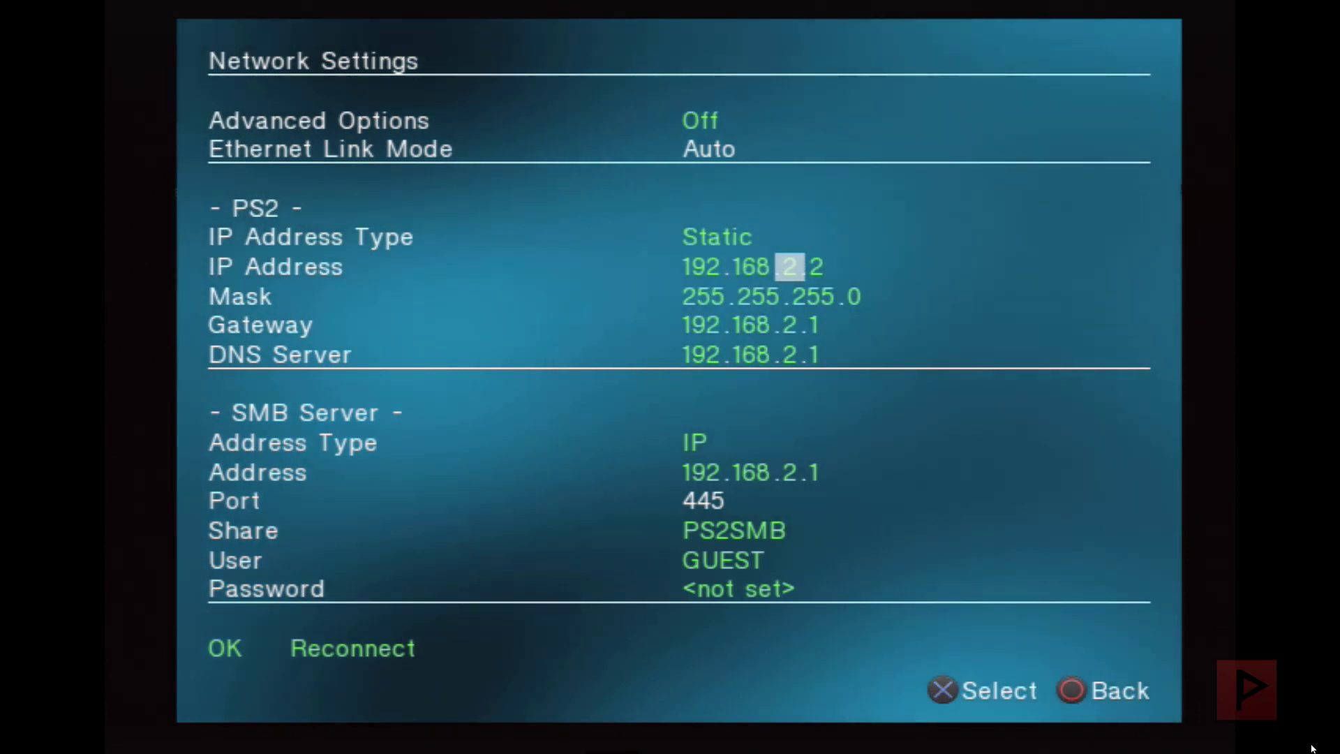
{"action": "key", "text": "Left"}
{"action": "key", "text": "Left"}
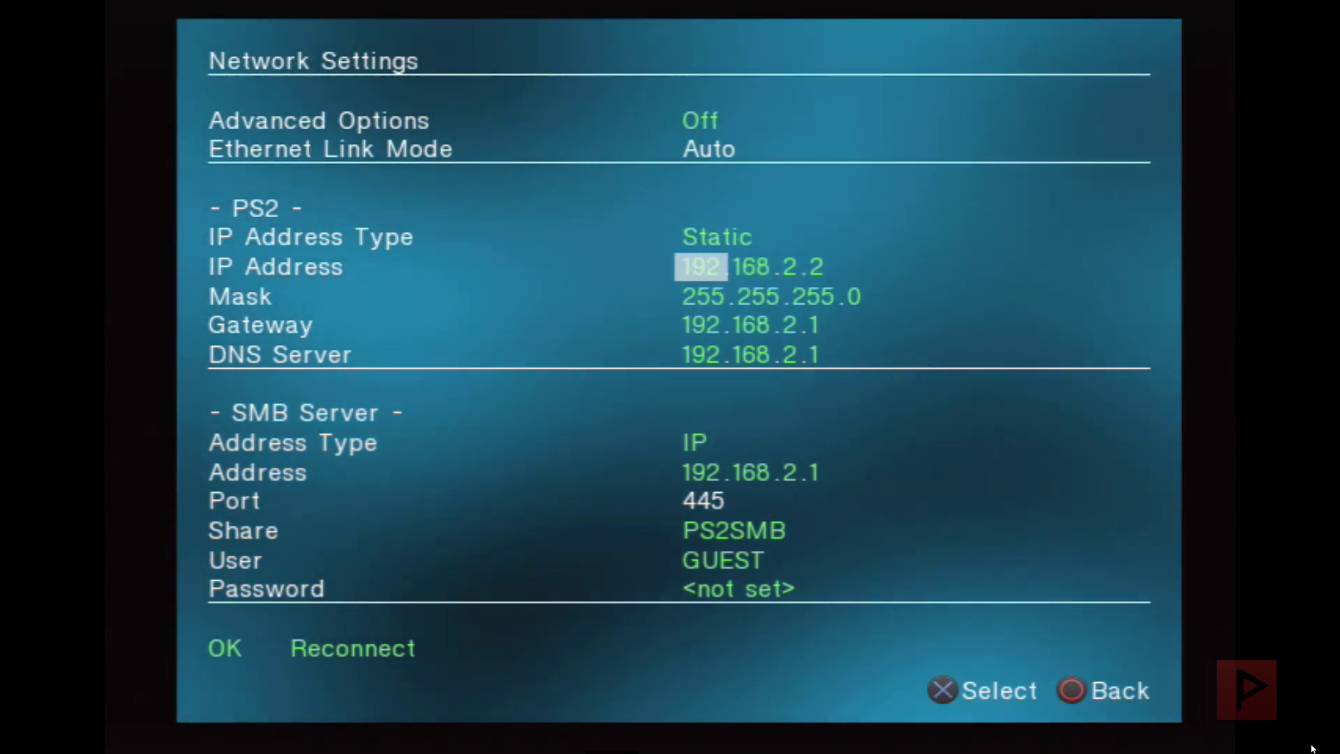
Step: Check mask 255.255.255.0 and gateway and DNS server 192.168.2.1, then move to the SMB settings
{"action": "key", "text": "Down"}
{"action": "key", "text": "Right"}
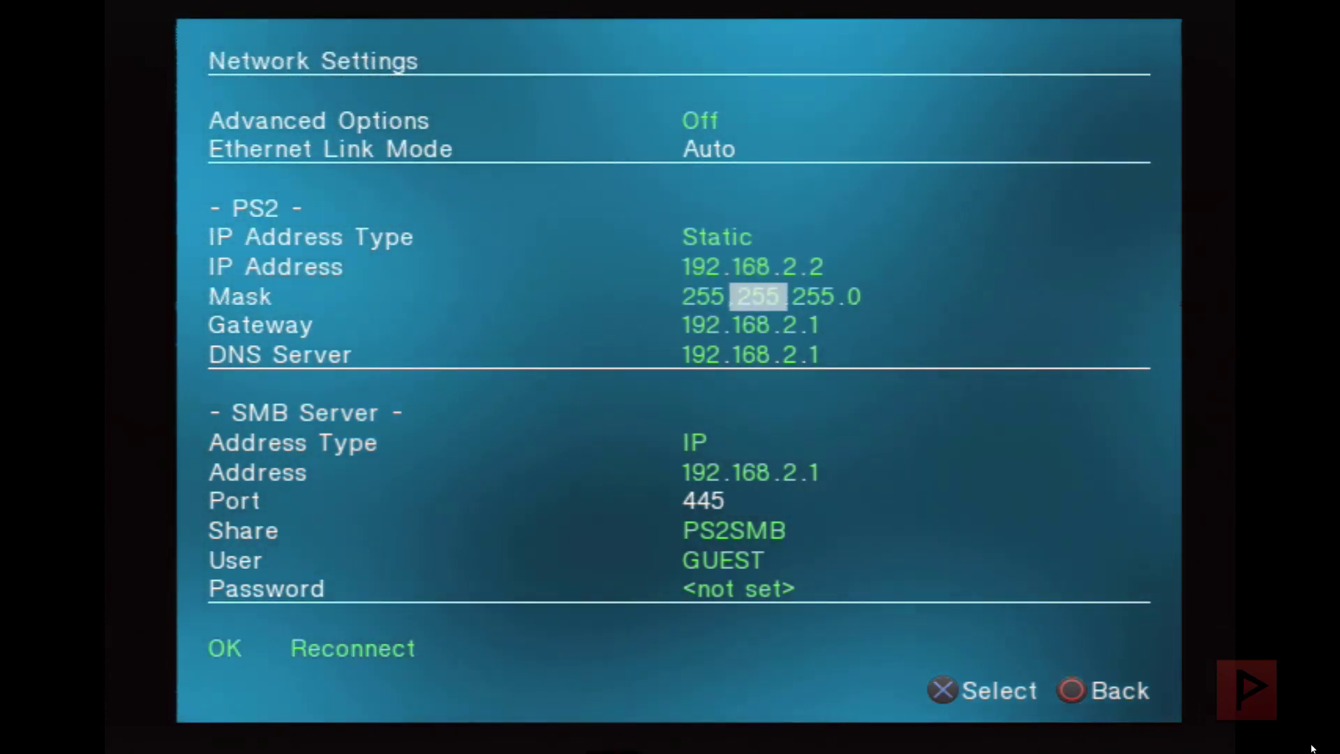
{"action": "key", "text": "Right"}
{"action": "key", "text": "Right"}
{"action": "key", "text": "Left"}
{"action": "key", "text": "Left"}
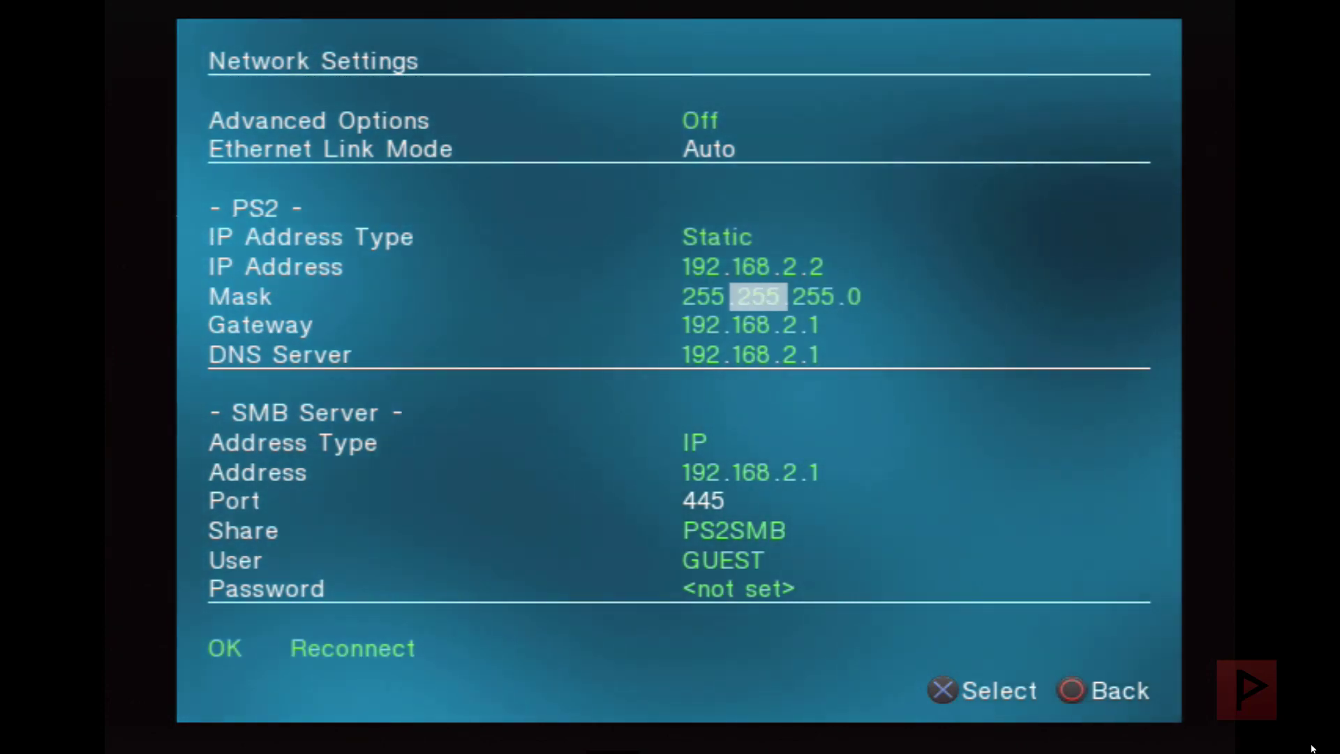
{"action": "key", "text": "Down"}
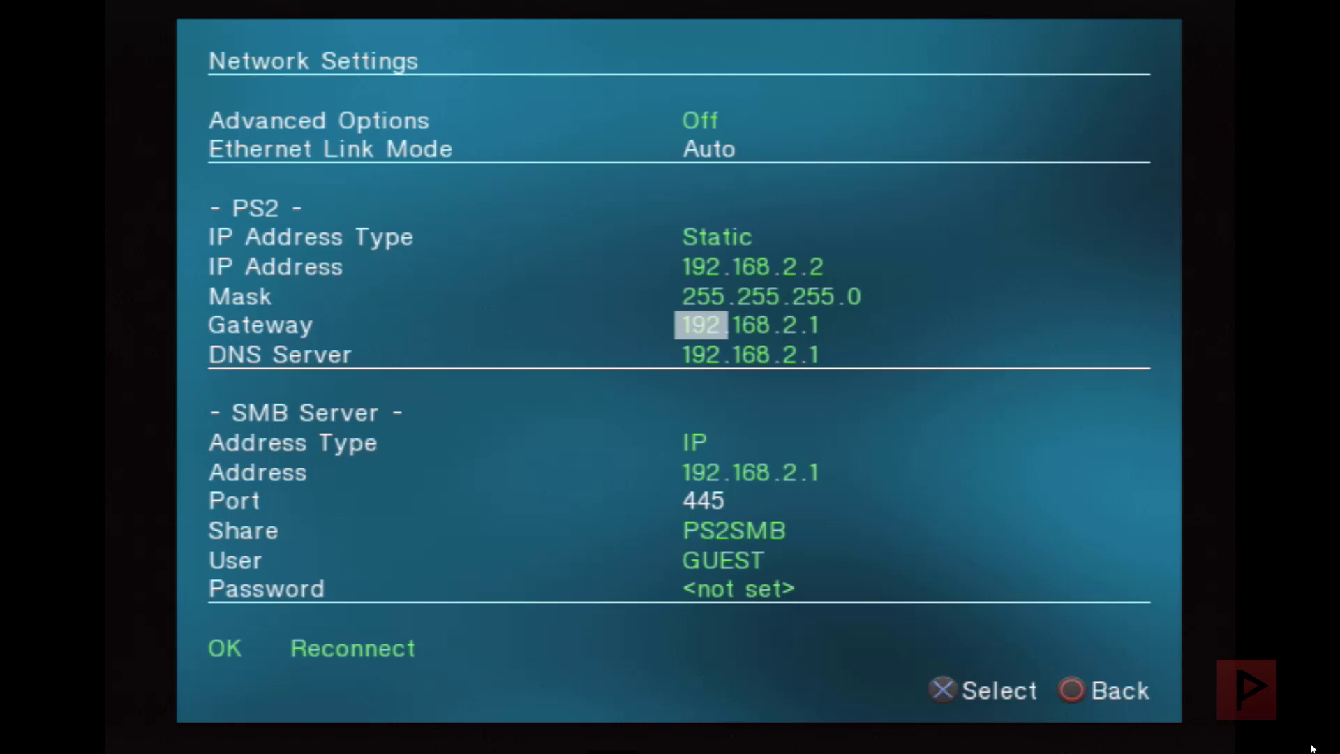
{"action": "key", "text": "Right"}
{"action": "key", "text": "Right"}
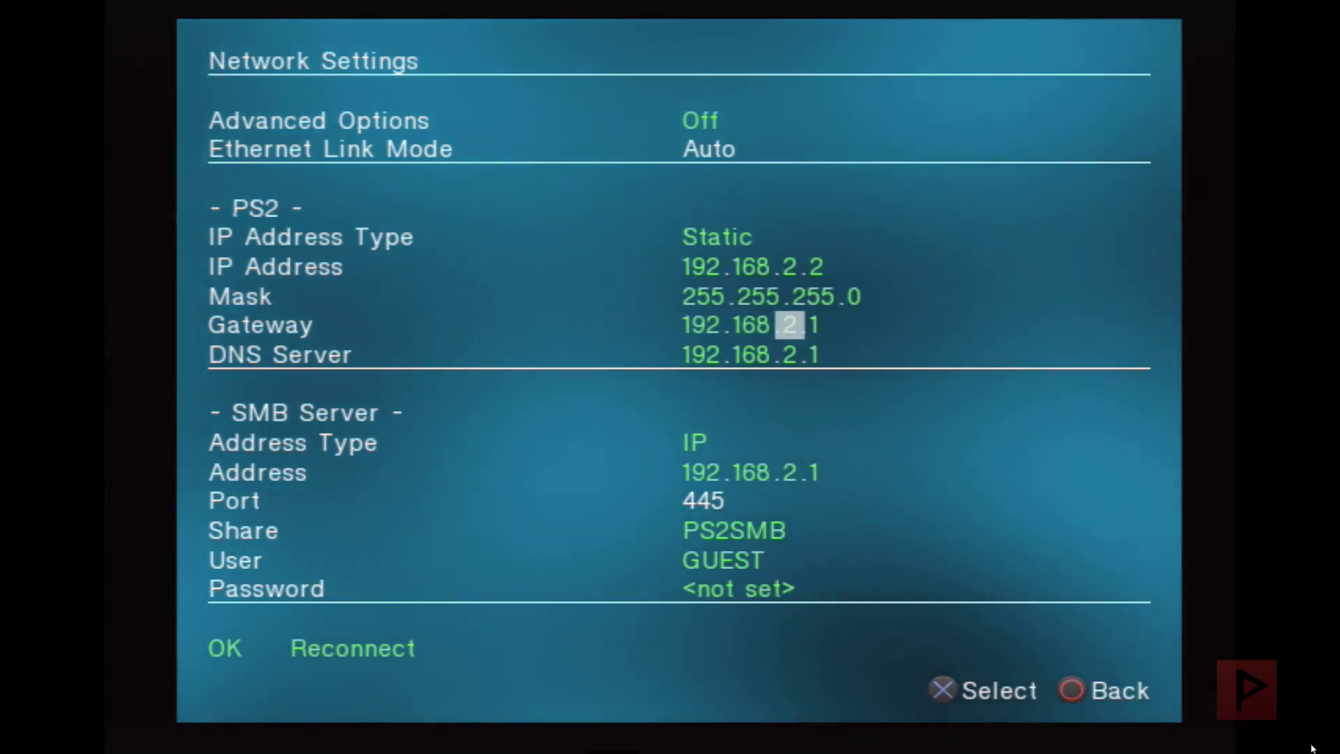
{"action": "key", "text": "Right"}
{"action": "key", "text": "Down"}
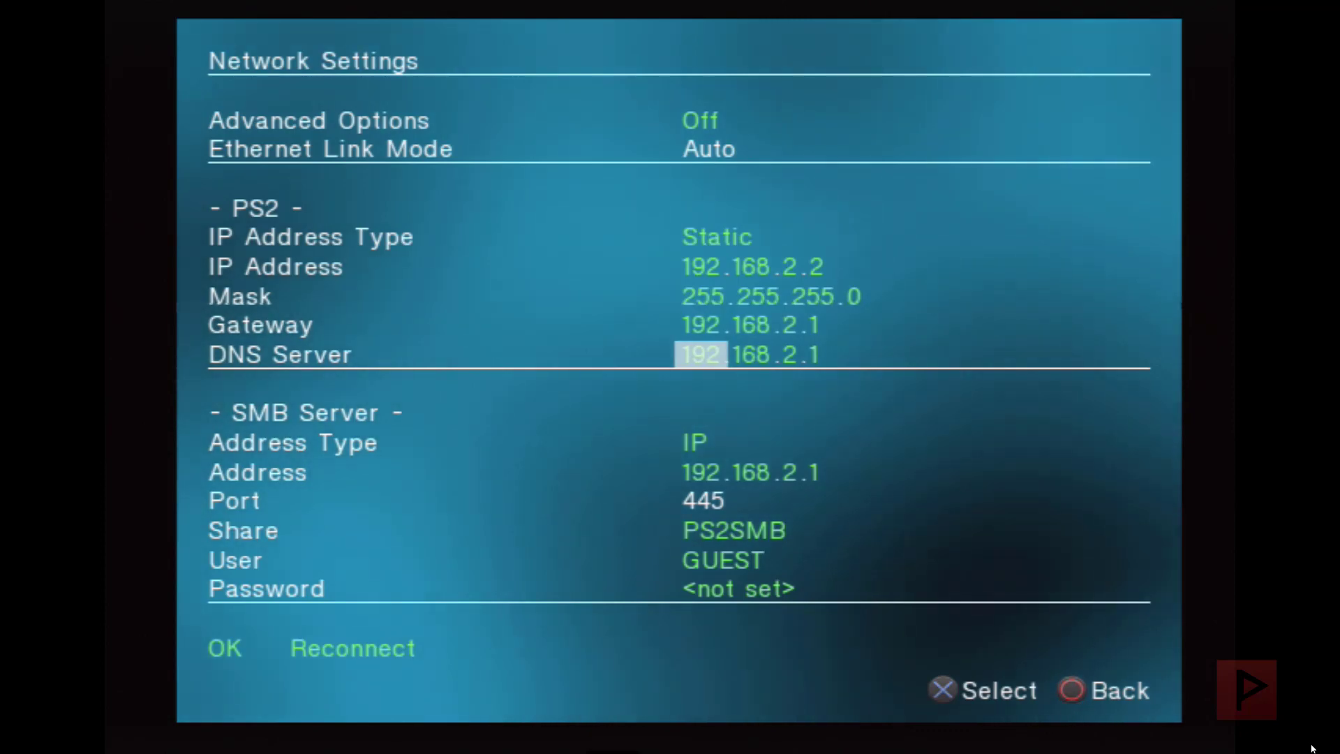
{"action": "key", "text": "Right"}
{"action": "key", "text": "Right"}
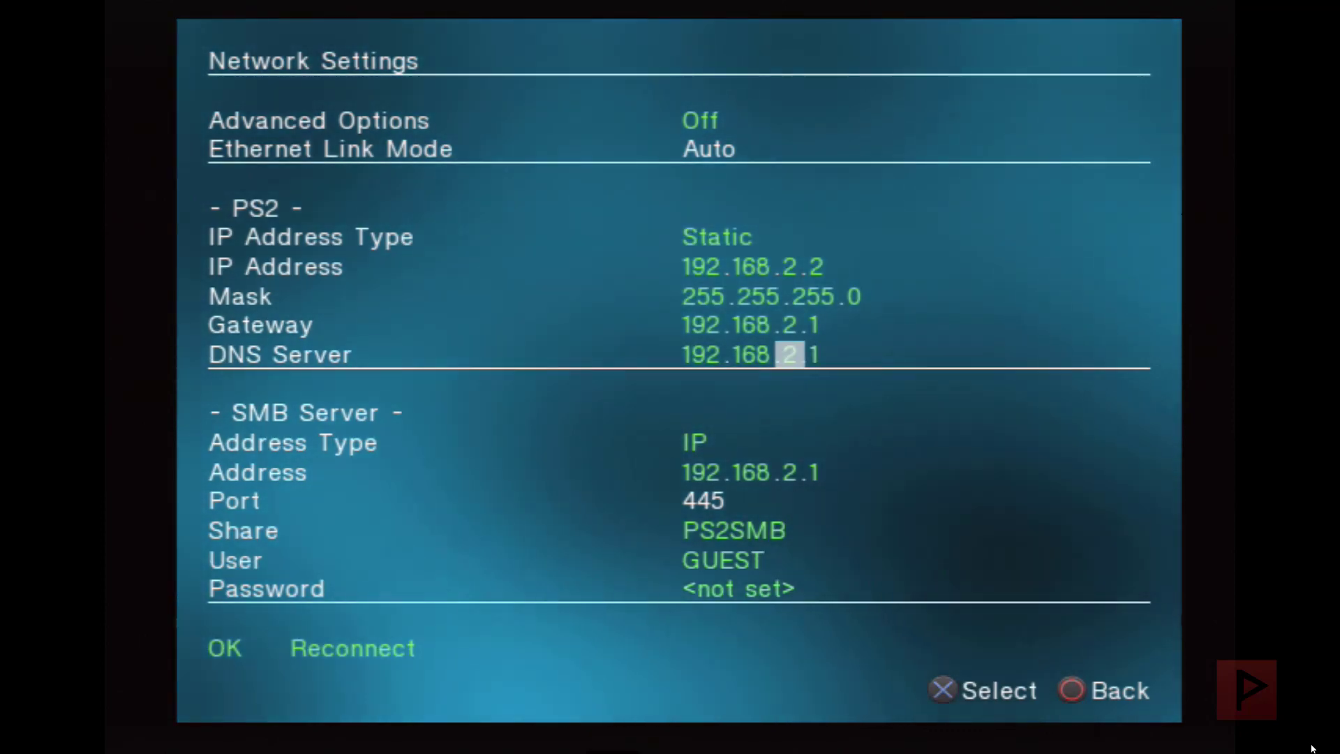
{"action": "key", "text": "Left"}
{"action": "key", "text": "Right"}
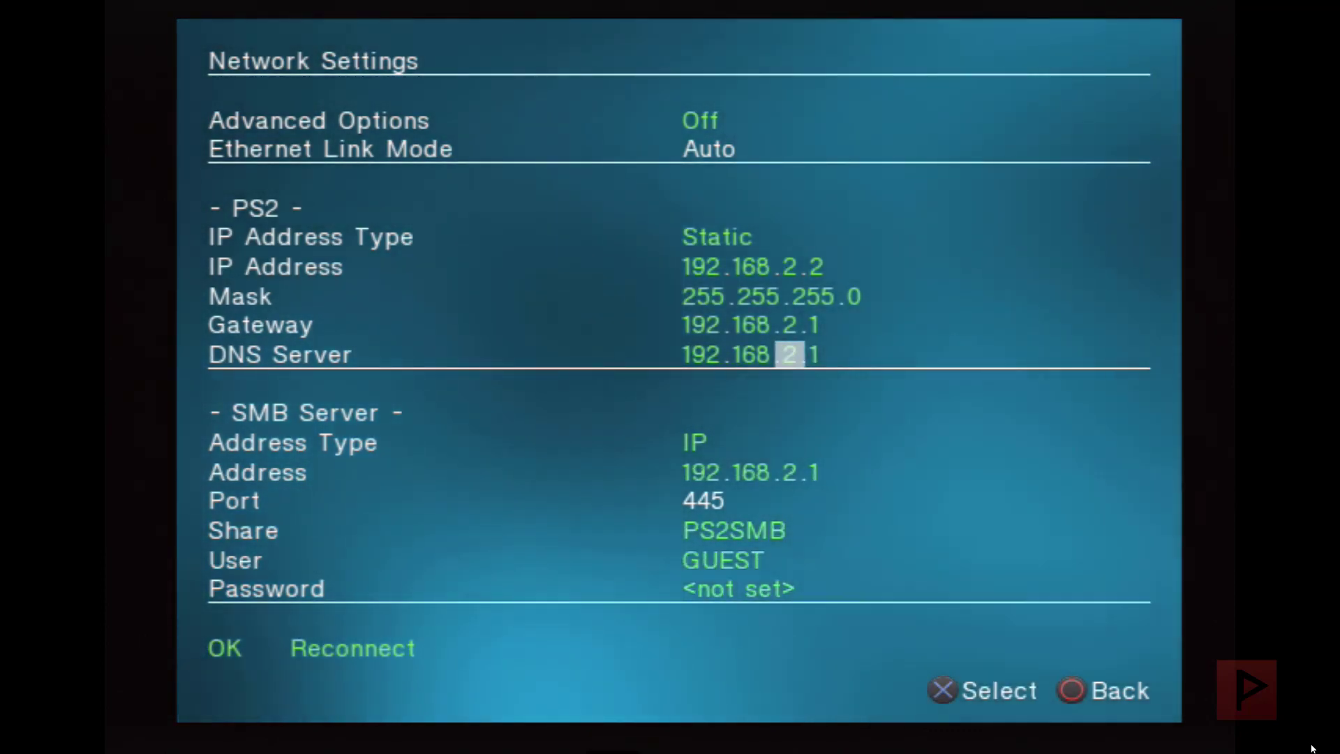
{"action": "key", "text": "Left"}
{"action": "key", "text": "Left"}
{"action": "key", "text": "Return"}
{"action": "key", "text": "Down"}
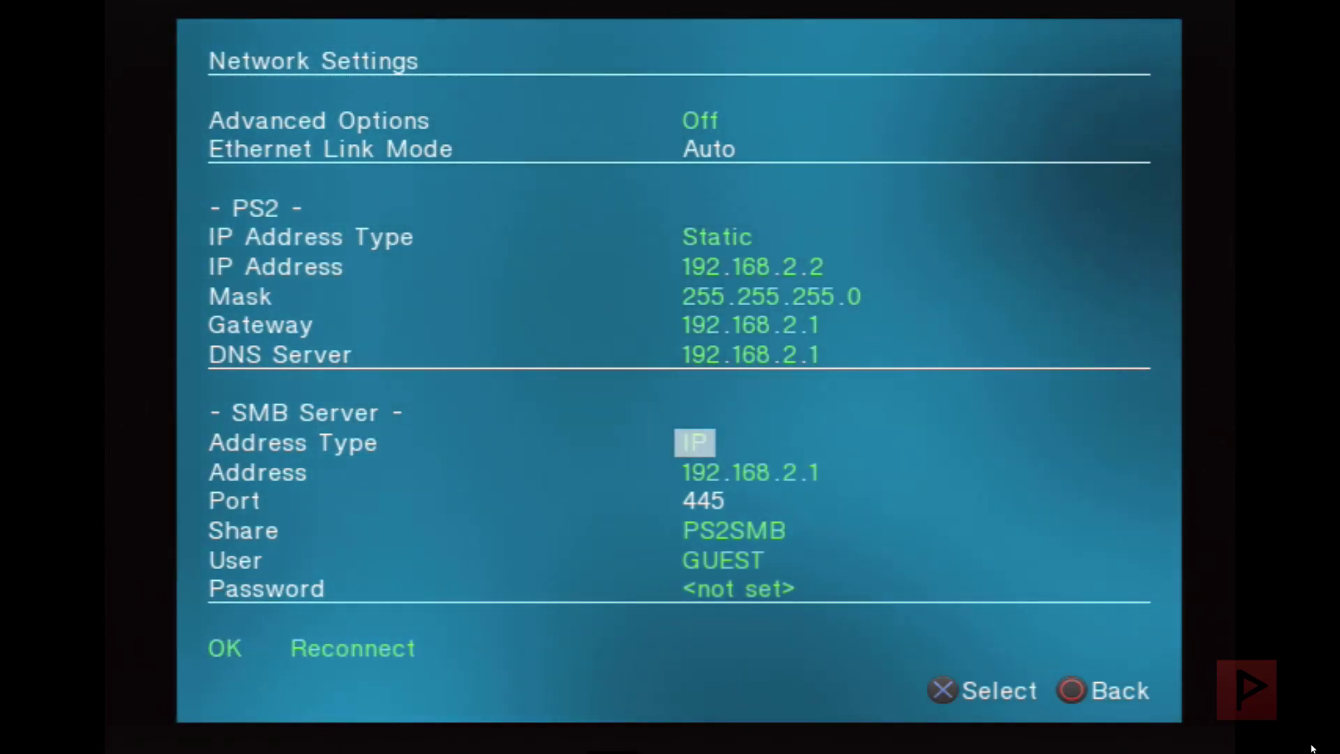
Step: Confirm the SMB server address is 192.168.2.1
{"action": "key", "text": "Down"}
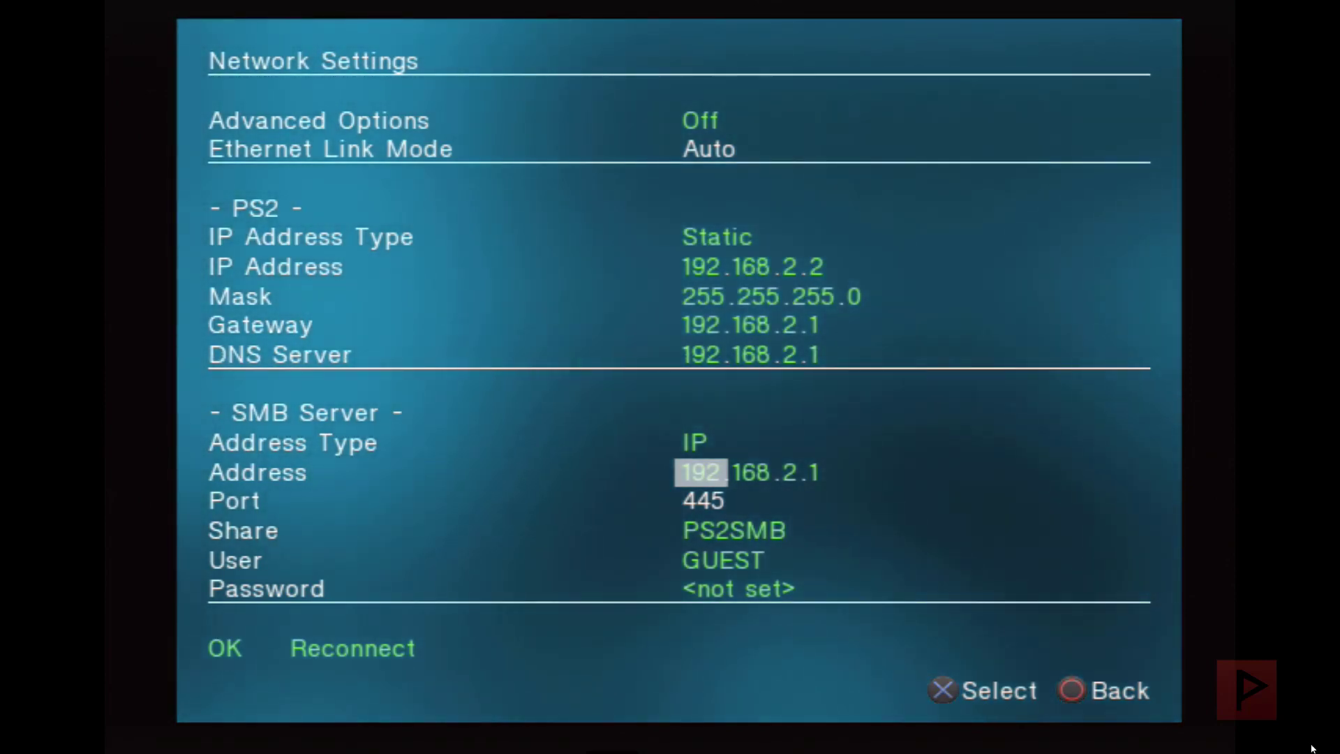
{"action": "key", "text": "Right"}
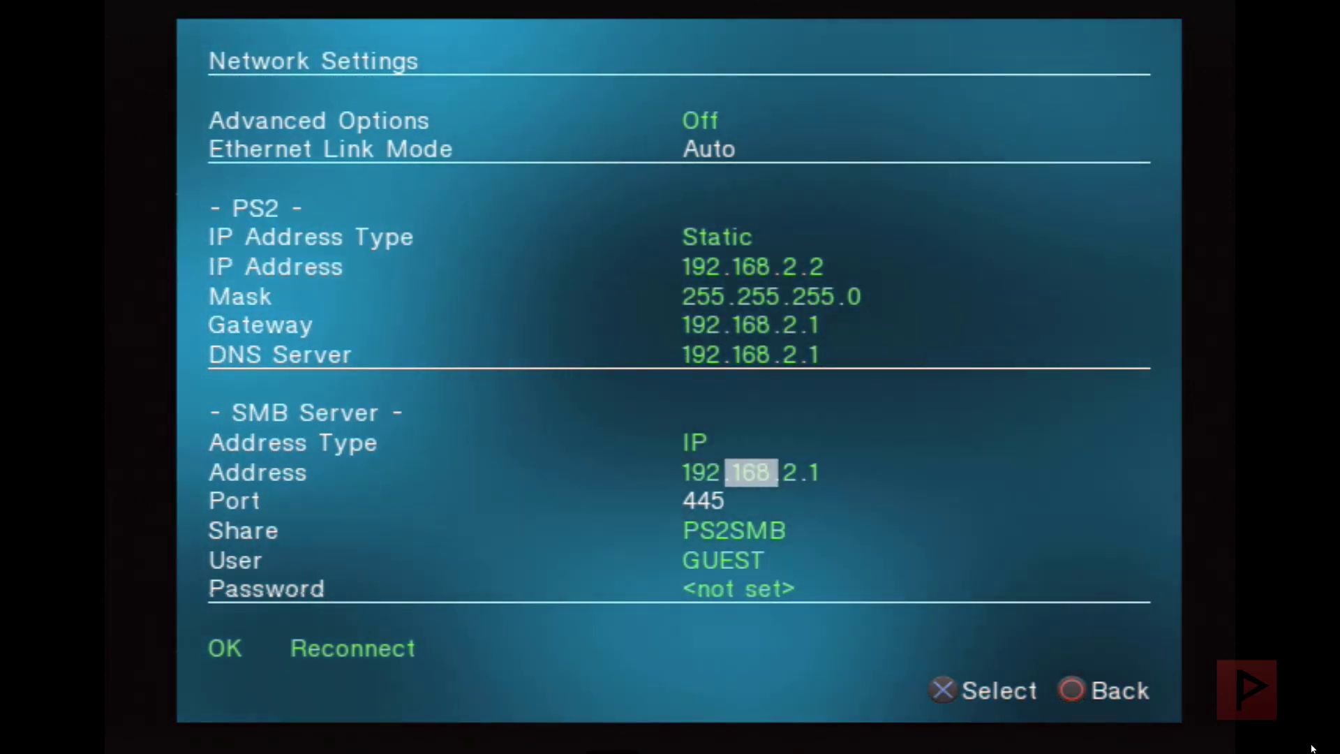
{"action": "key", "text": "Right"}
{"action": "key", "text": "Right"}
{"action": "key", "text": "Left"}
{"action": "key", "text": "Left"}
{"action": "key", "text": "Down"}
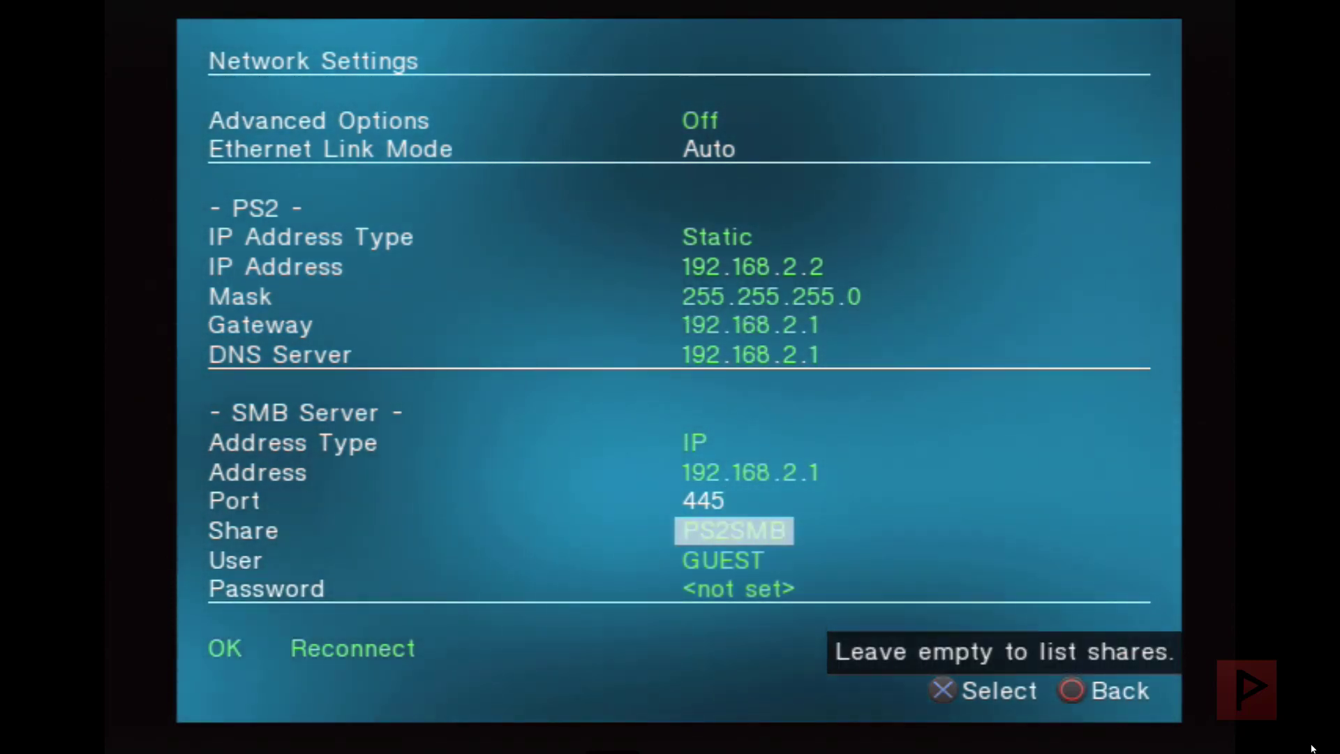
Step: Keep the SMB share name PS2SMB and the user name GUEST
{"action": "key", "text": "Return"}
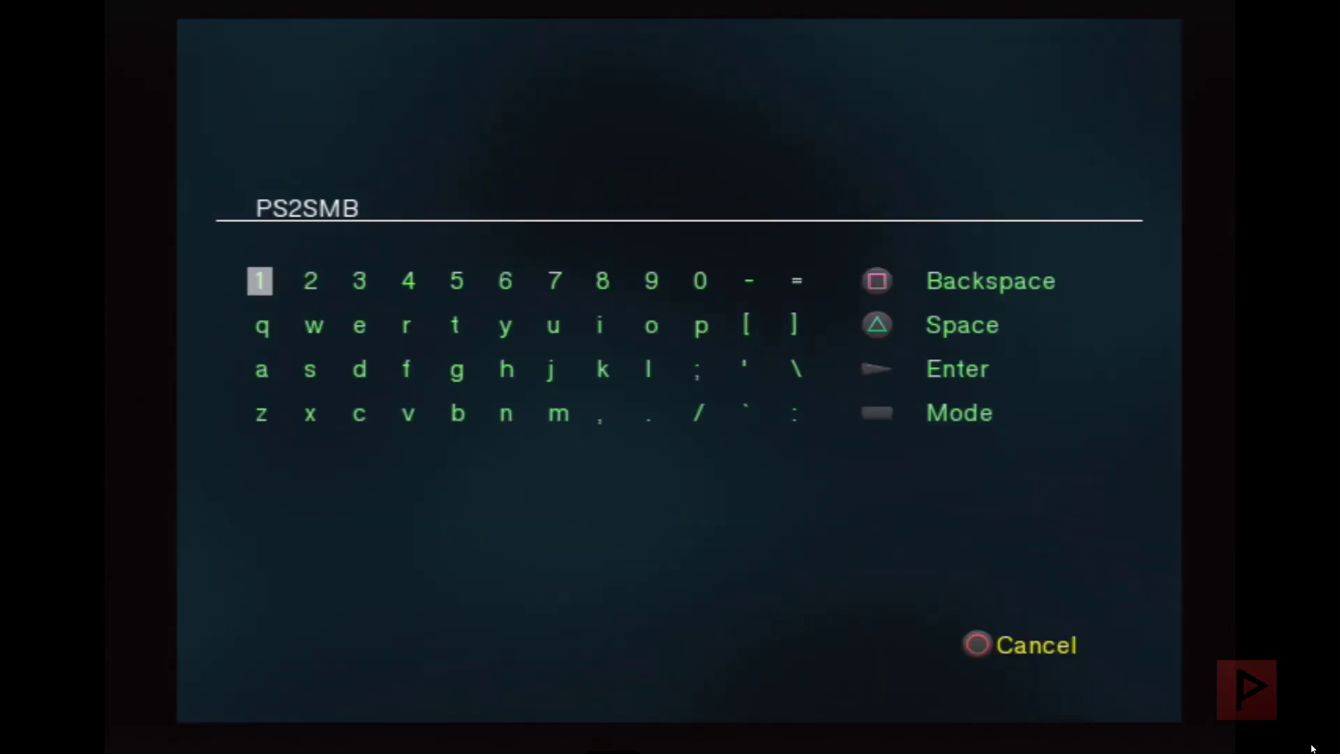
{"action": "key", "text": "Right"}
{"action": "key", "text": "Right"}
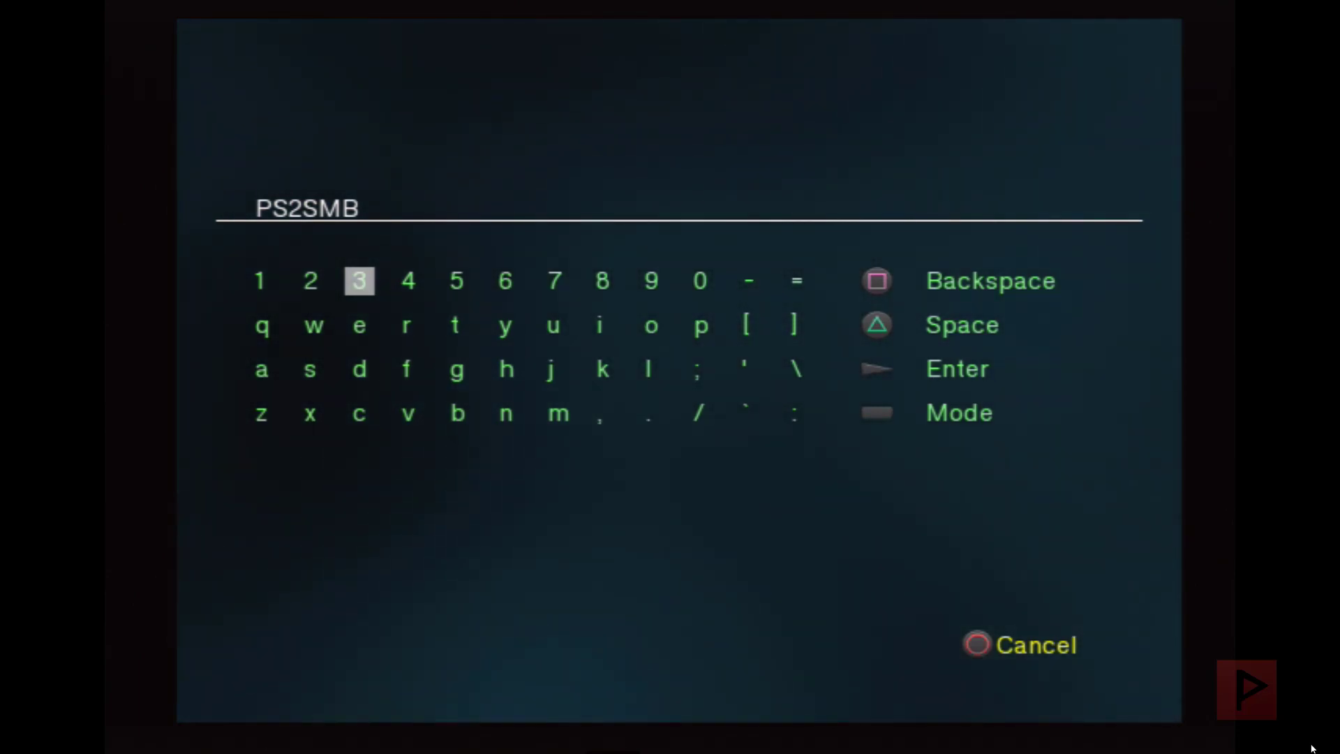
{"action": "key", "text": "Down"}
{"action": "key", "text": "Down"}
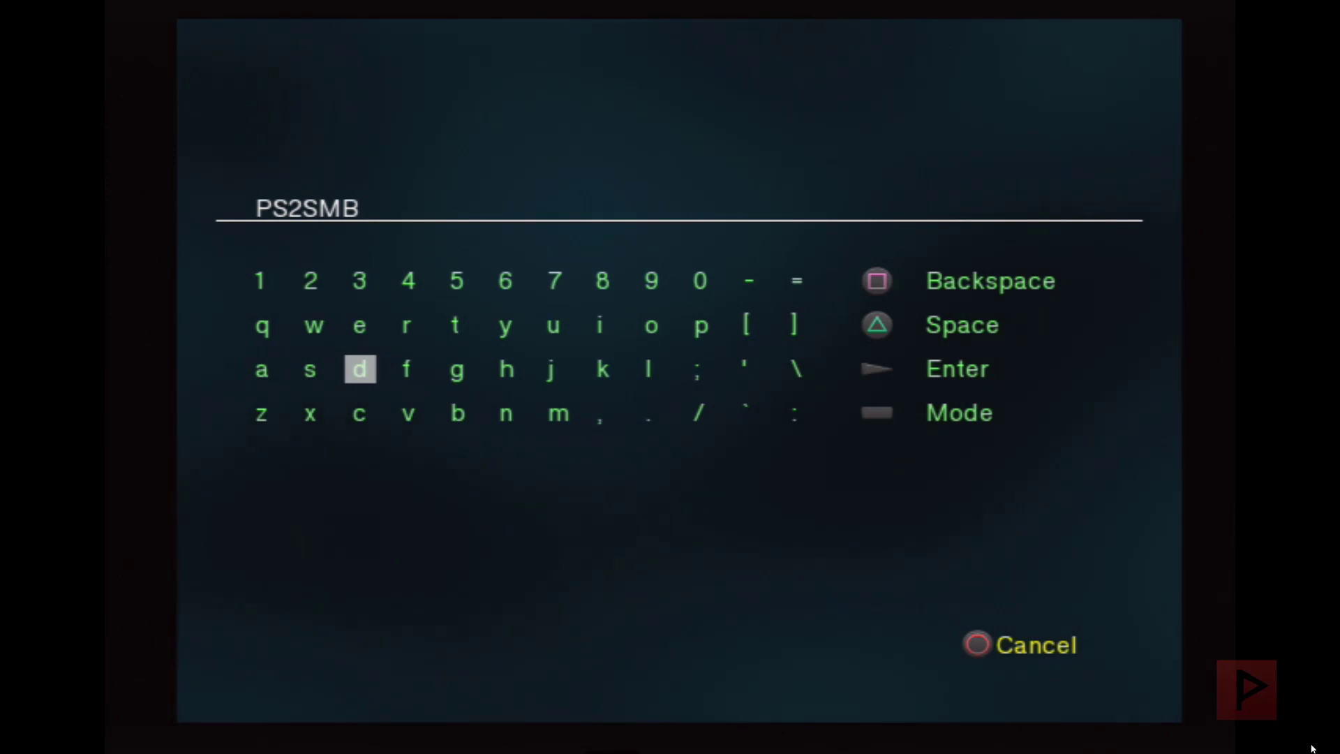
{"action": "key", "text": "Up"}
{"action": "key", "text": "Up"}
{"action": "key", "text": "Up"}
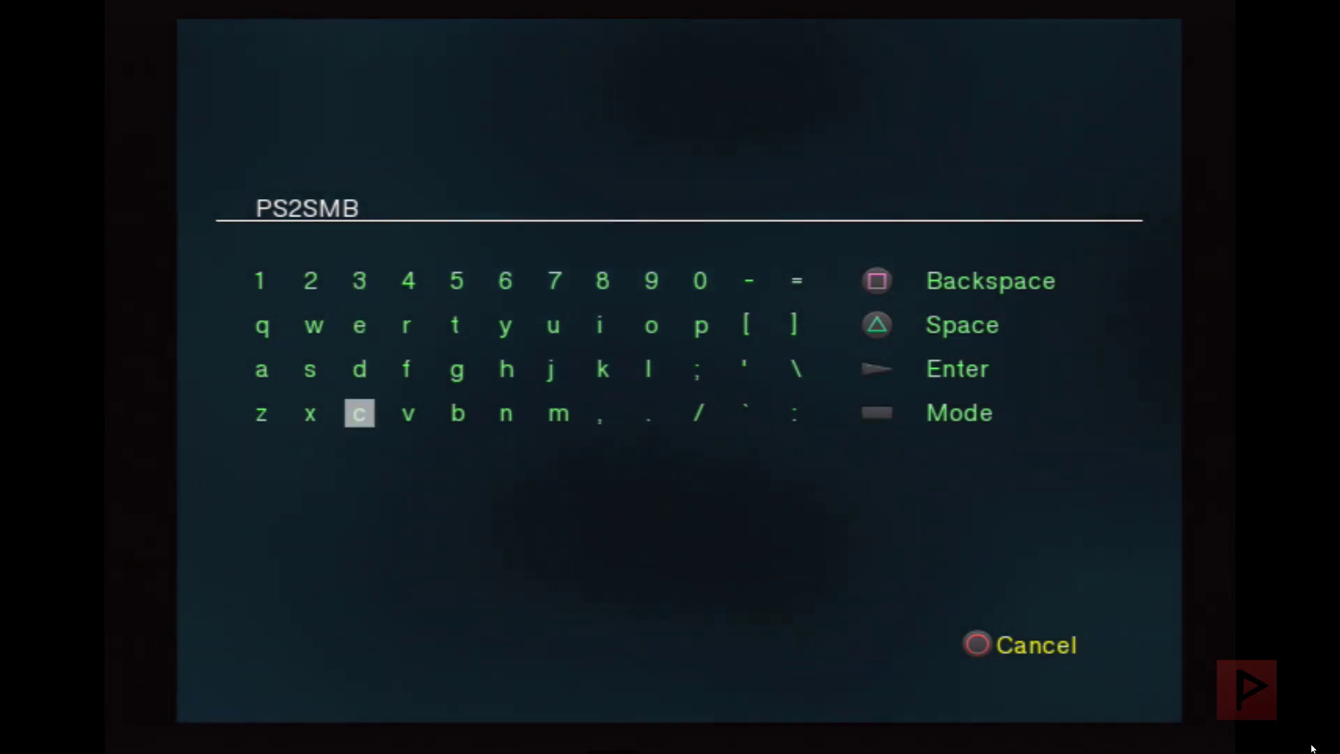
{"action": "key", "text": "Down"}
{"action": "key", "text": "Return"}
{"action": "key", "text": "Down"}
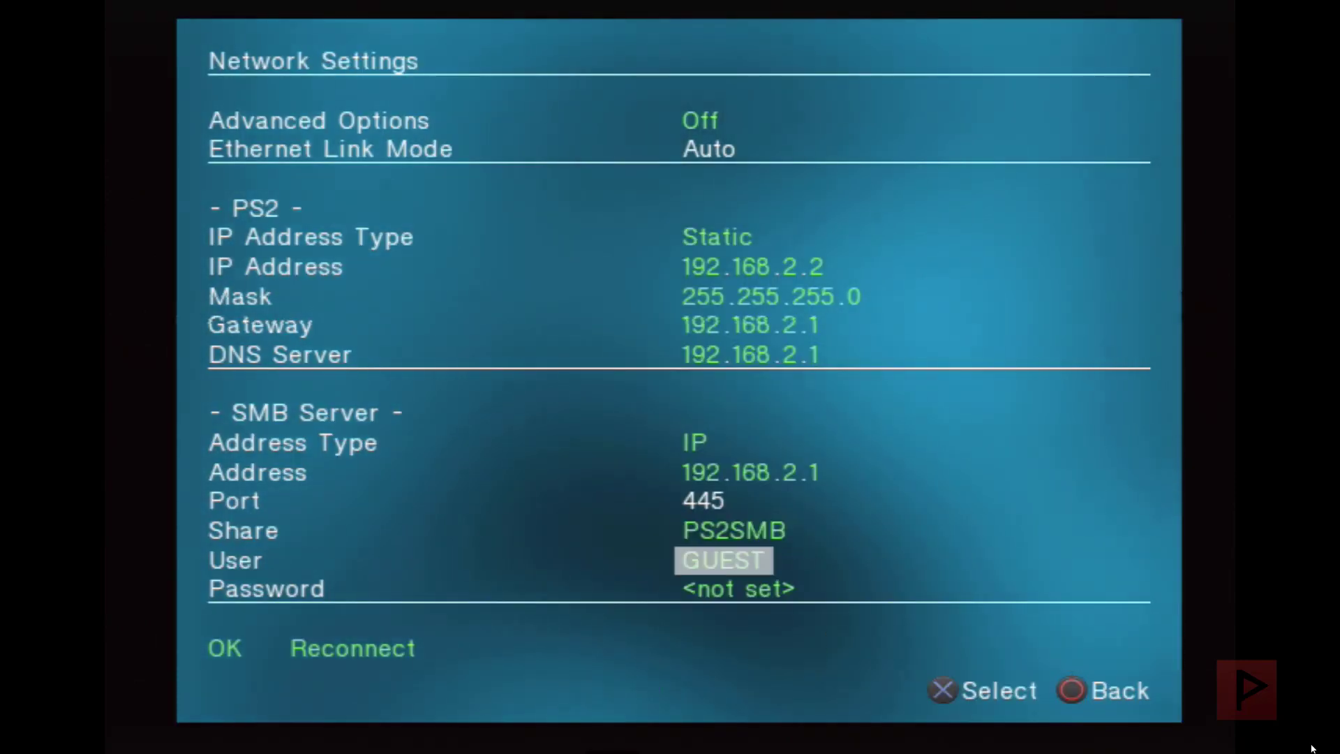
{"action": "key", "text": "Return"}
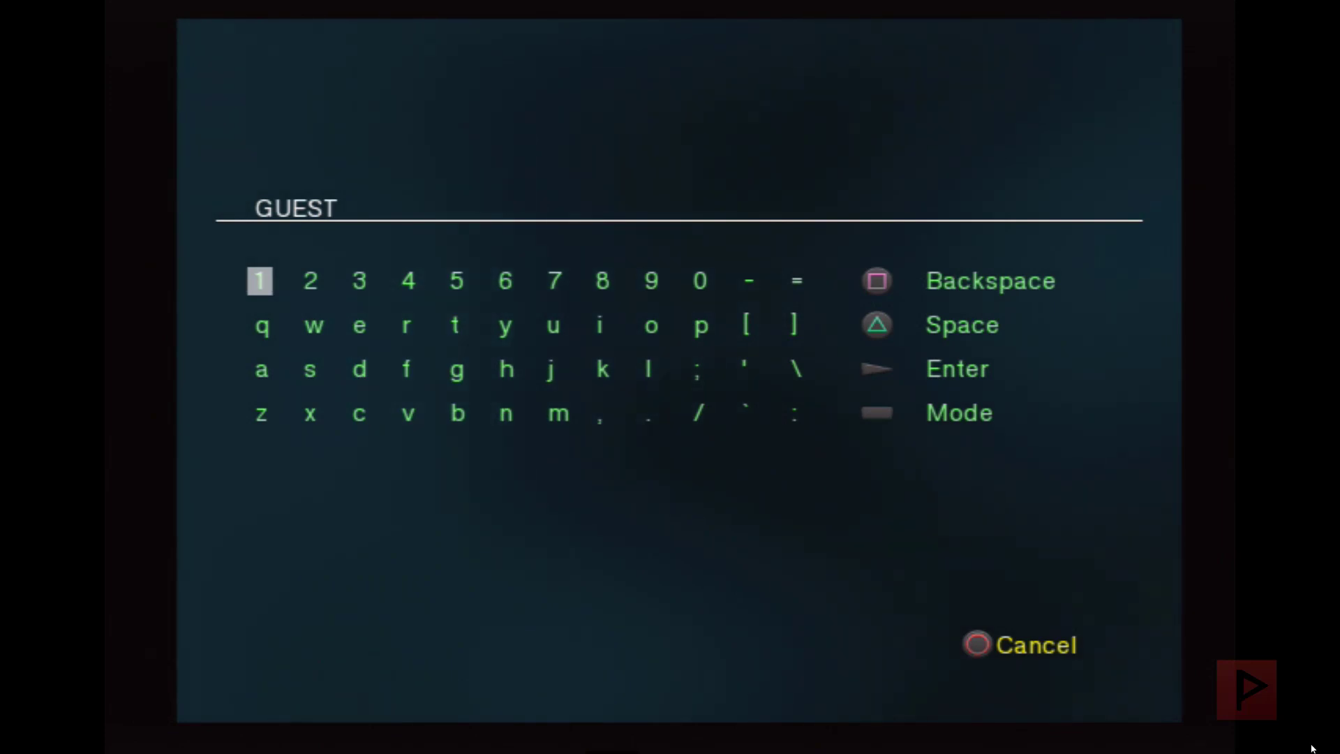
{"action": "key", "text": "Return"}
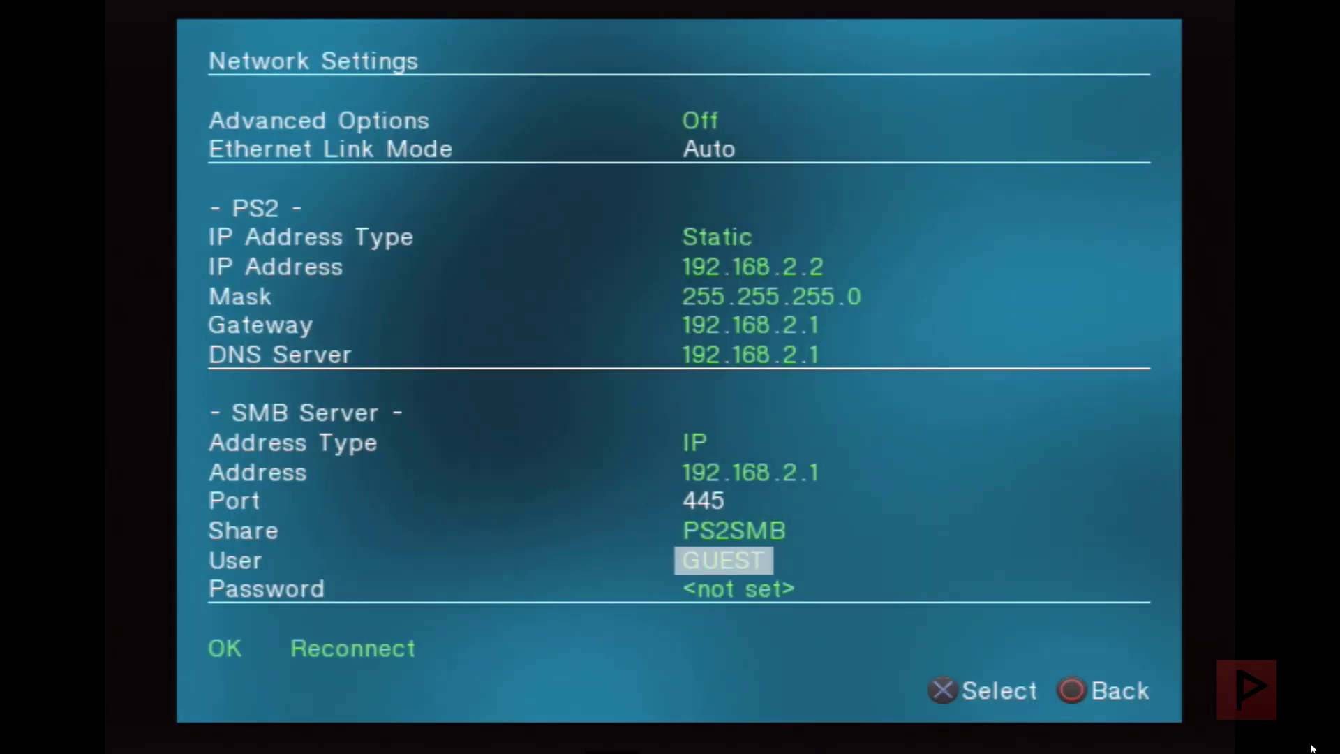
Step: Leave the SMB password empty and reconnect, loading Budokai Tenkaichi 2 and Marvel VS Capcom 2
{"action": "key", "text": "Down"}
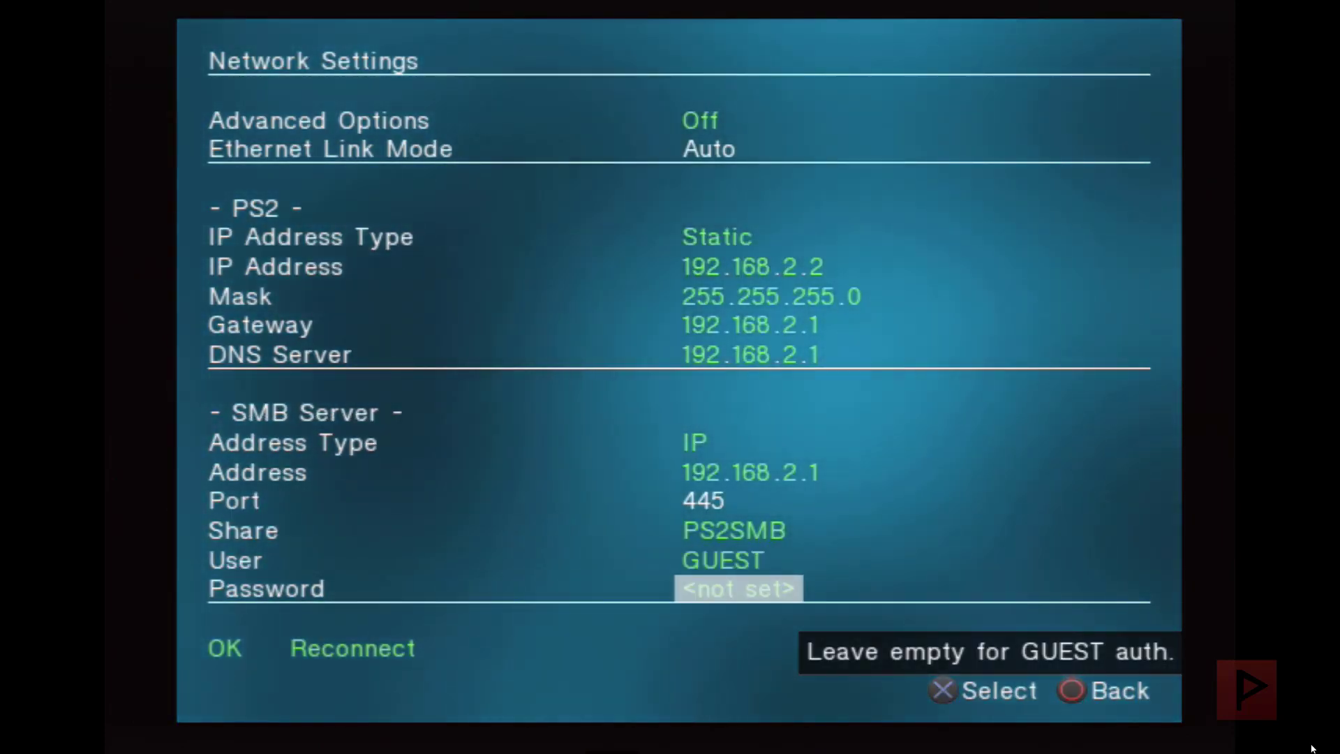
{"action": "key", "text": "Down"}
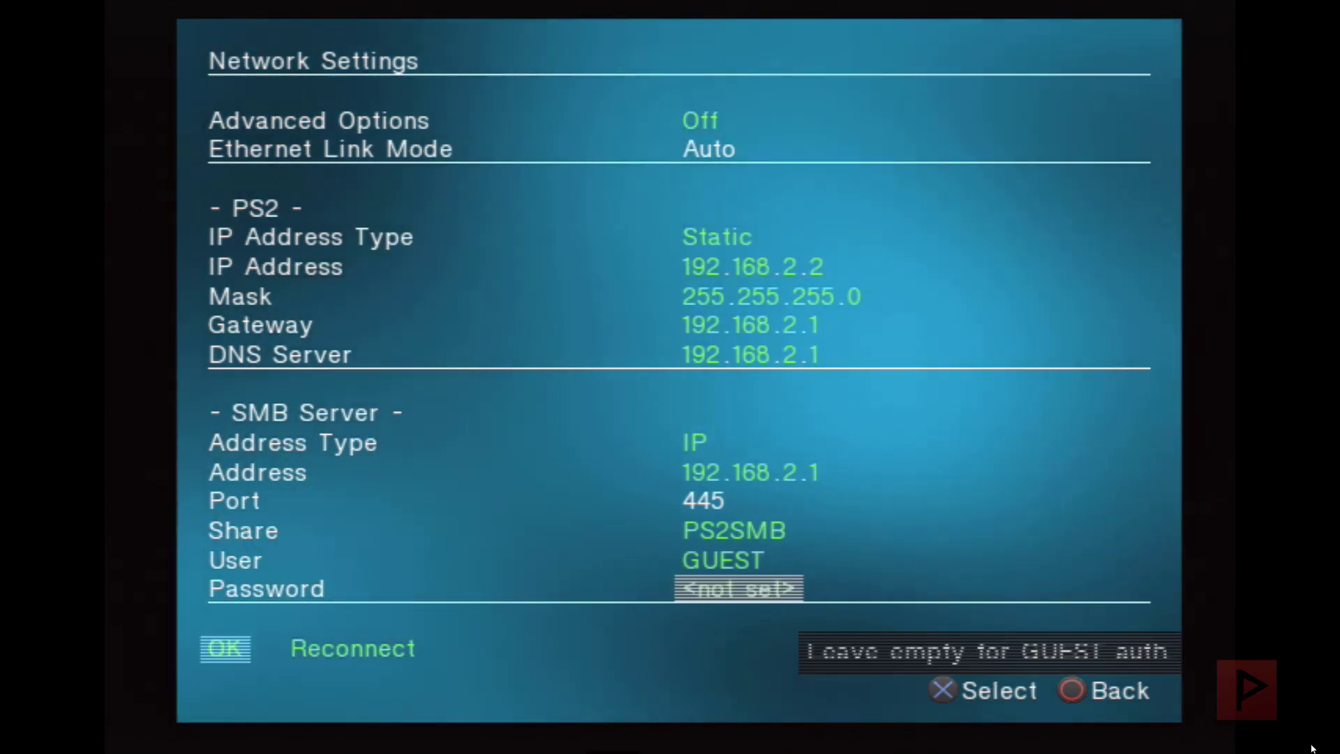
{"action": "key", "text": "Right"}
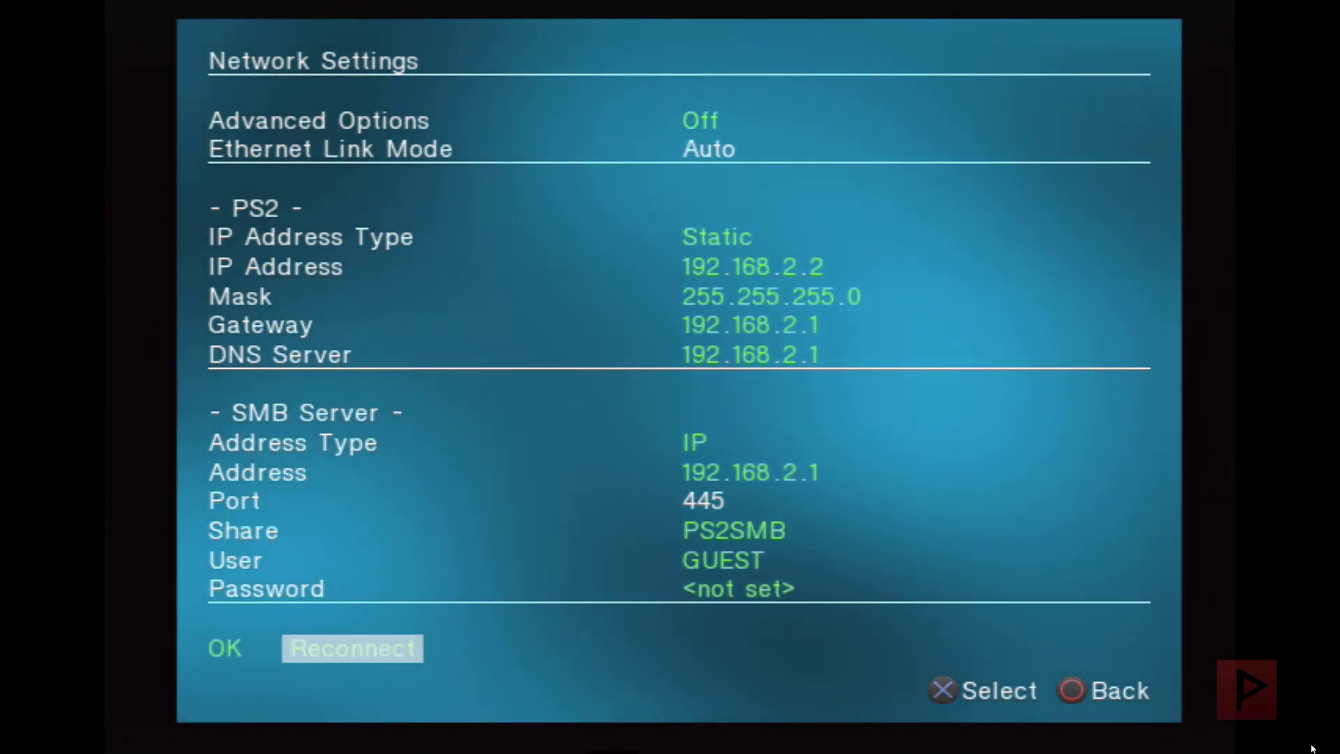
{"action": "key", "text": "Return"}
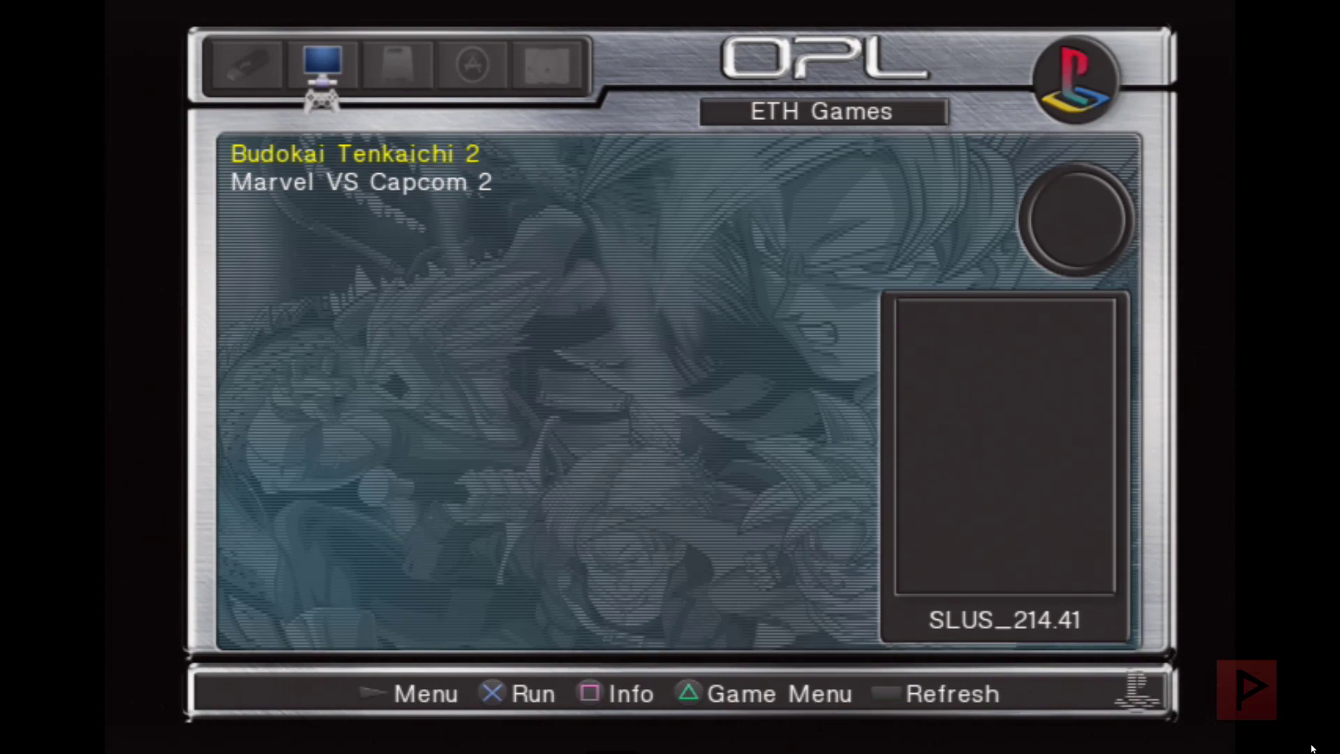
{"action": "key", "text": "Down"}
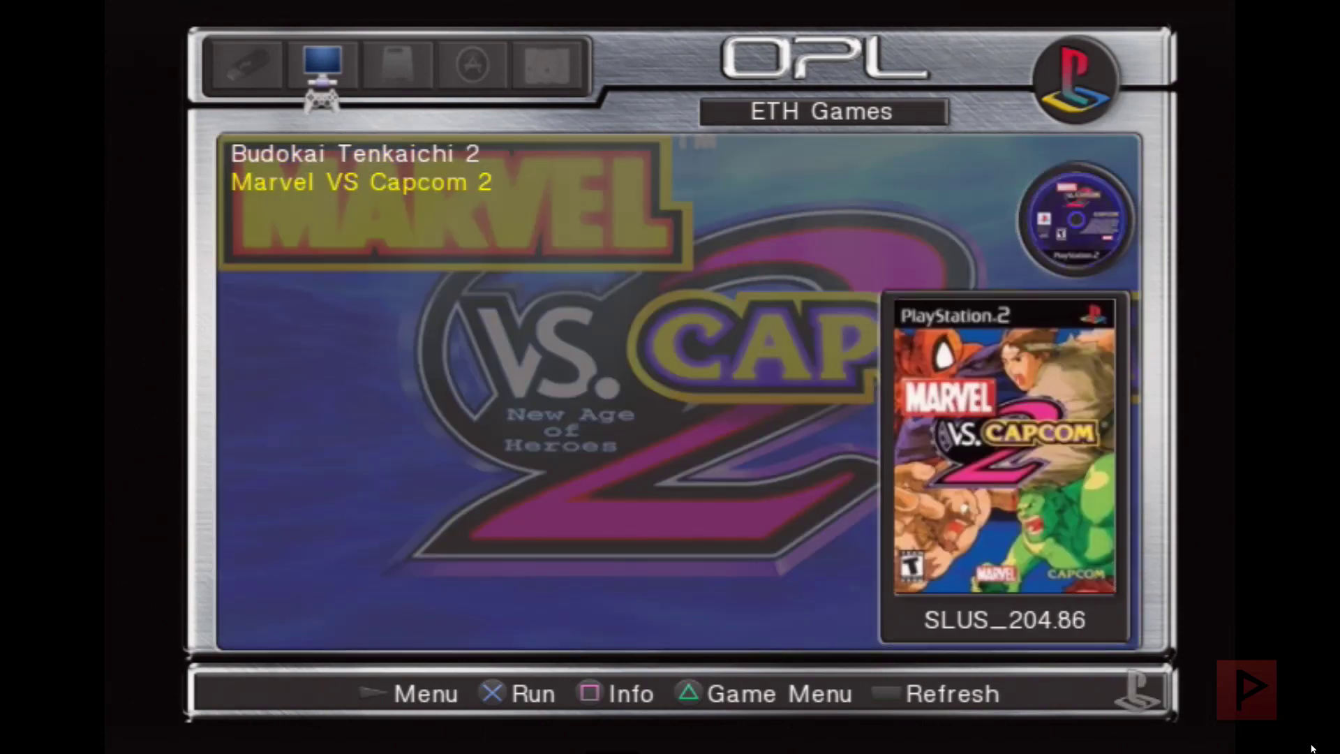
Step: Save the OPL settings to the memory card mc0
{"action": "key", "text": "Escape"}
{"action": "key", "text": "Down"}
{"action": "key", "text": "Down"}
{"action": "key", "text": "Down"}
{"action": "key", "text": "Down"}
{"action": "key", "text": "Down"}
{"action": "key", "text": "Down"}
{"action": "key", "text": "Down"}
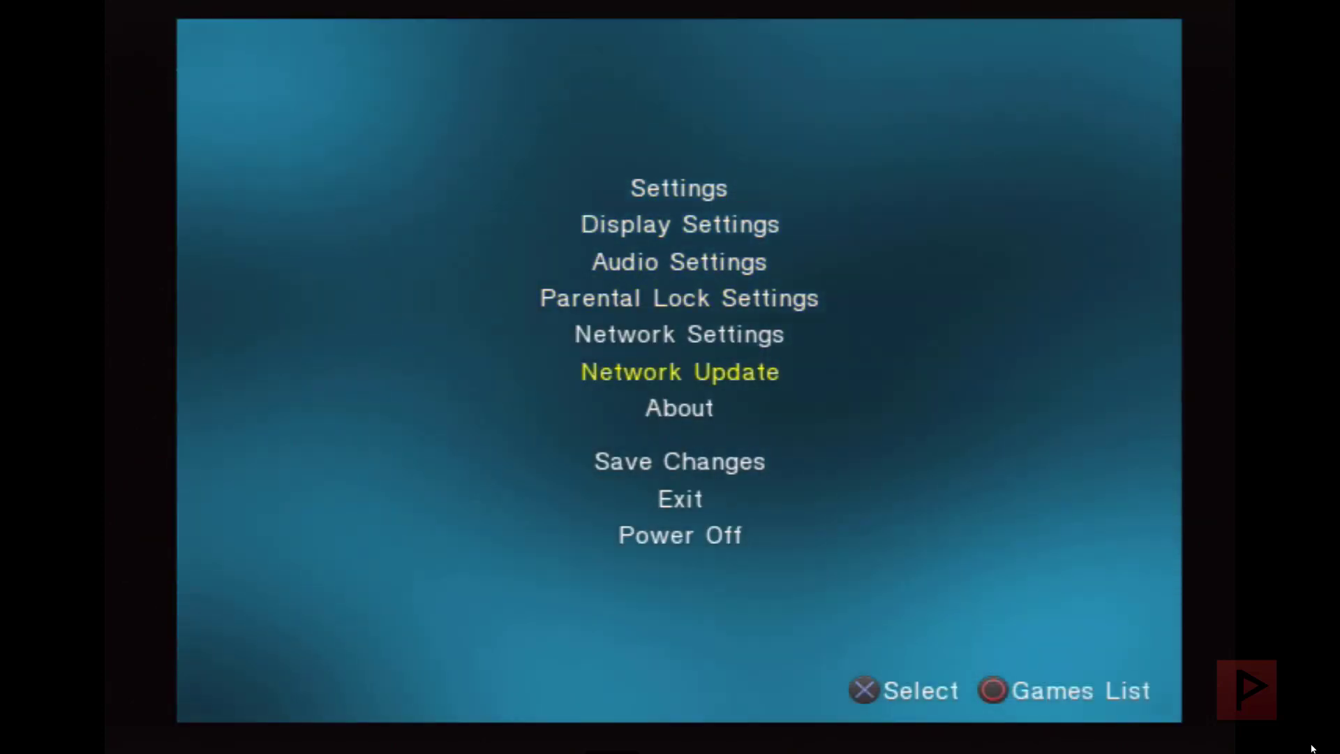
{"action": "key", "text": "Return"}
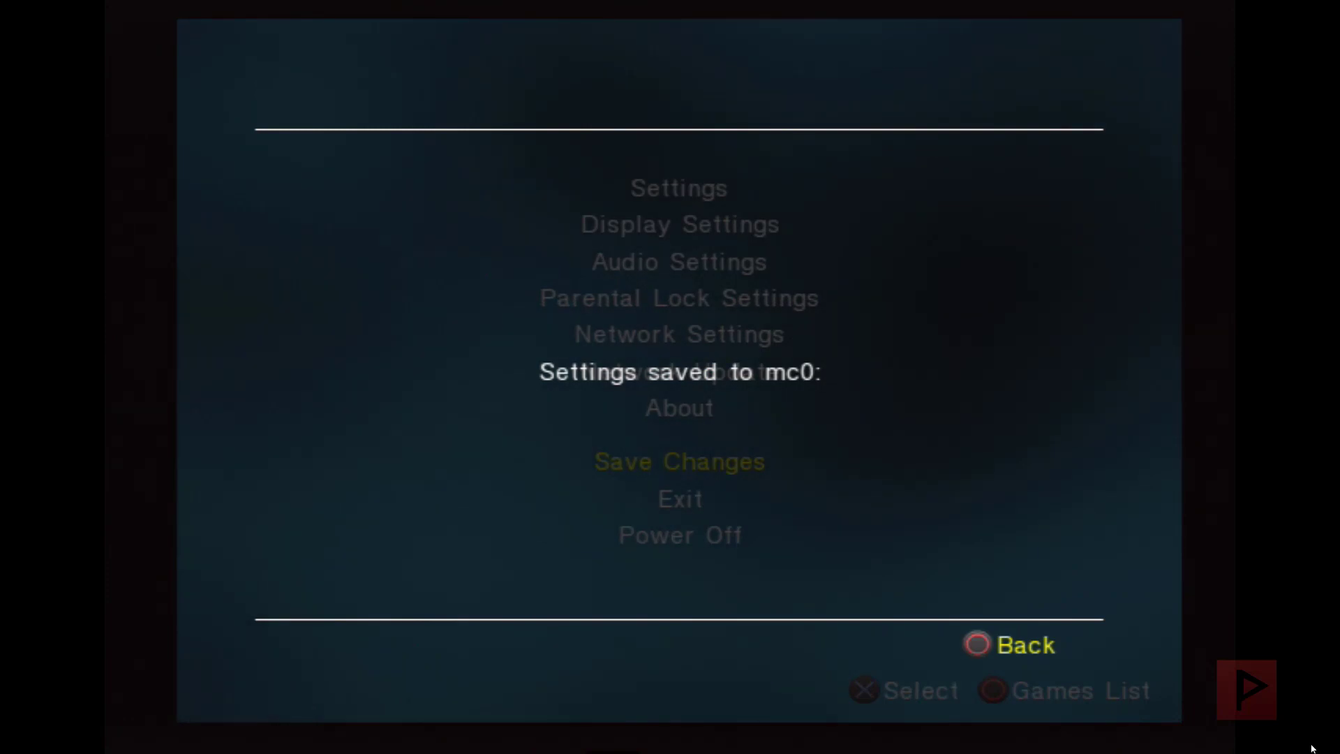
Step: In OPL's general settings, confirm Default Menu is ETH Games and select OK
{"action": "key", "text": "Escape"}
{"action": "key", "text": "Up"}
{"action": "key", "text": "Up"}
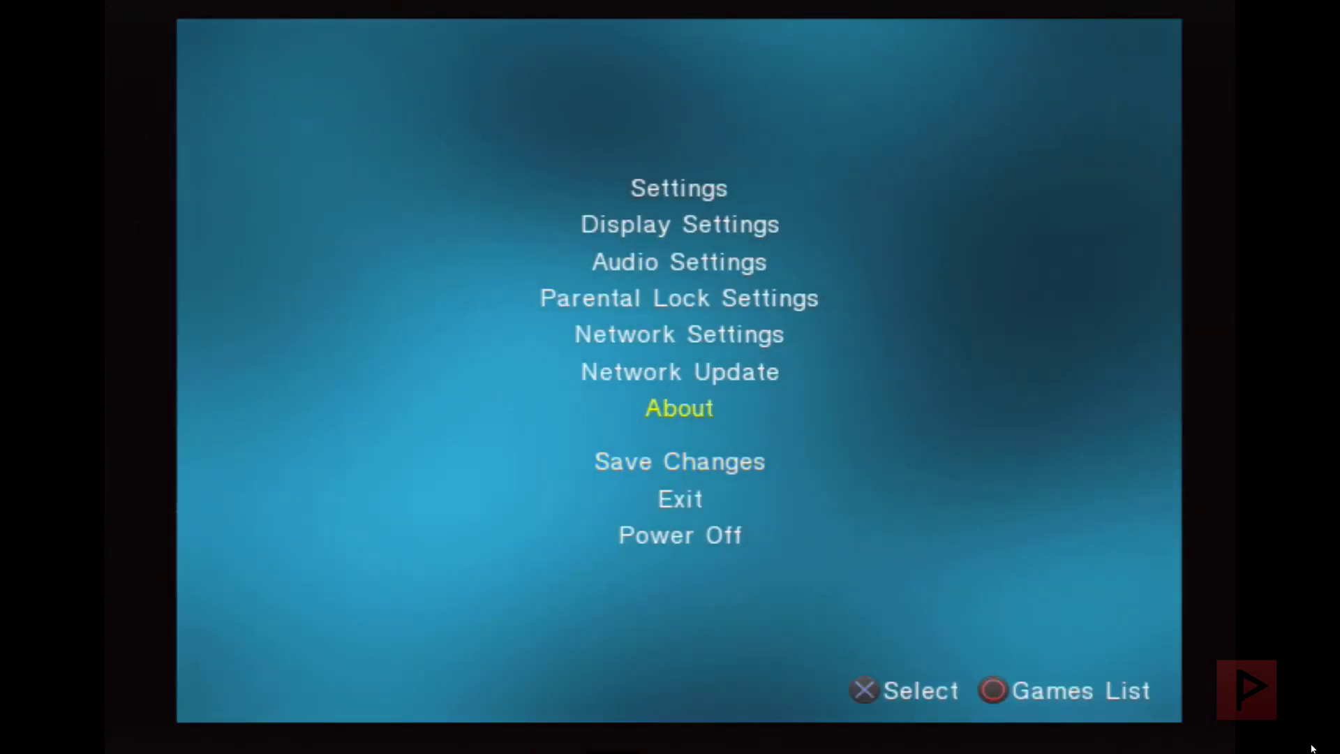
{"action": "key", "text": "Up"}
{"action": "key", "text": "Up"}
{"action": "key", "text": "Up"}
{"action": "key", "text": "Up"}
{"action": "key", "text": "Up"}
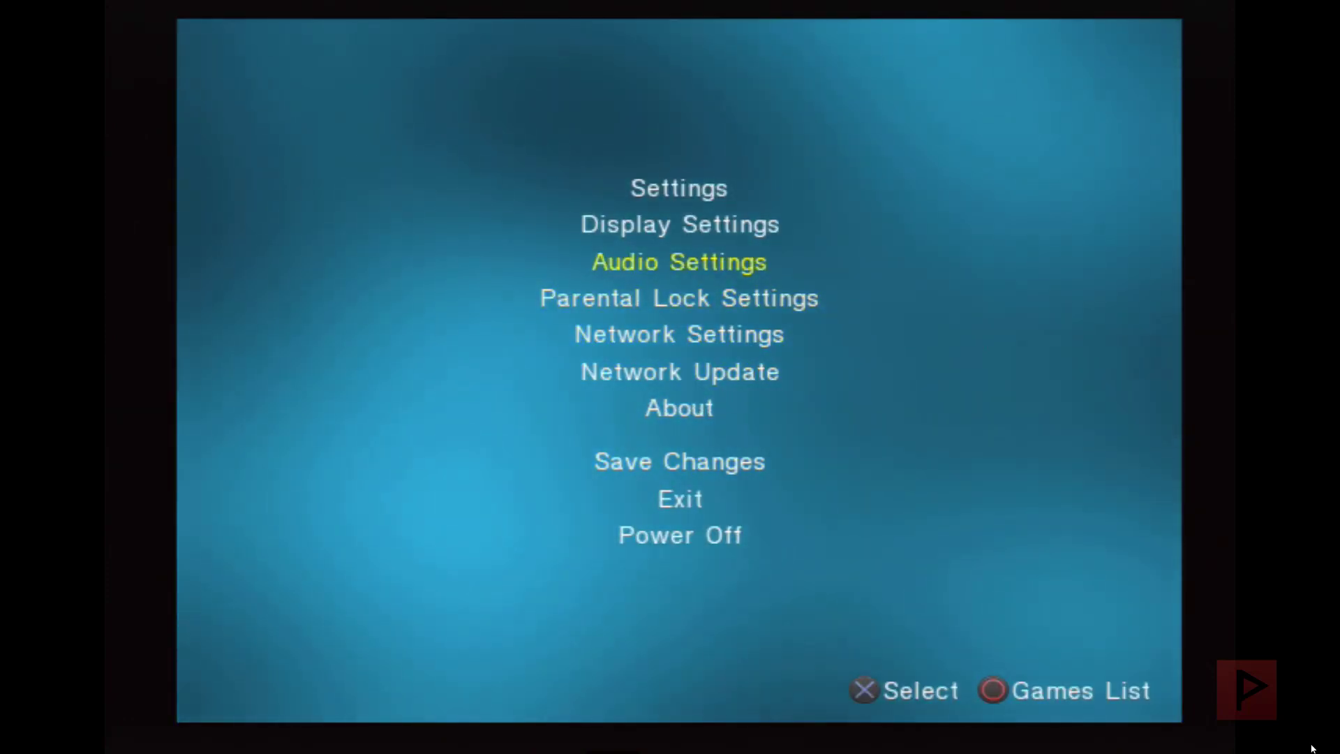
{"action": "key", "text": "Return"}
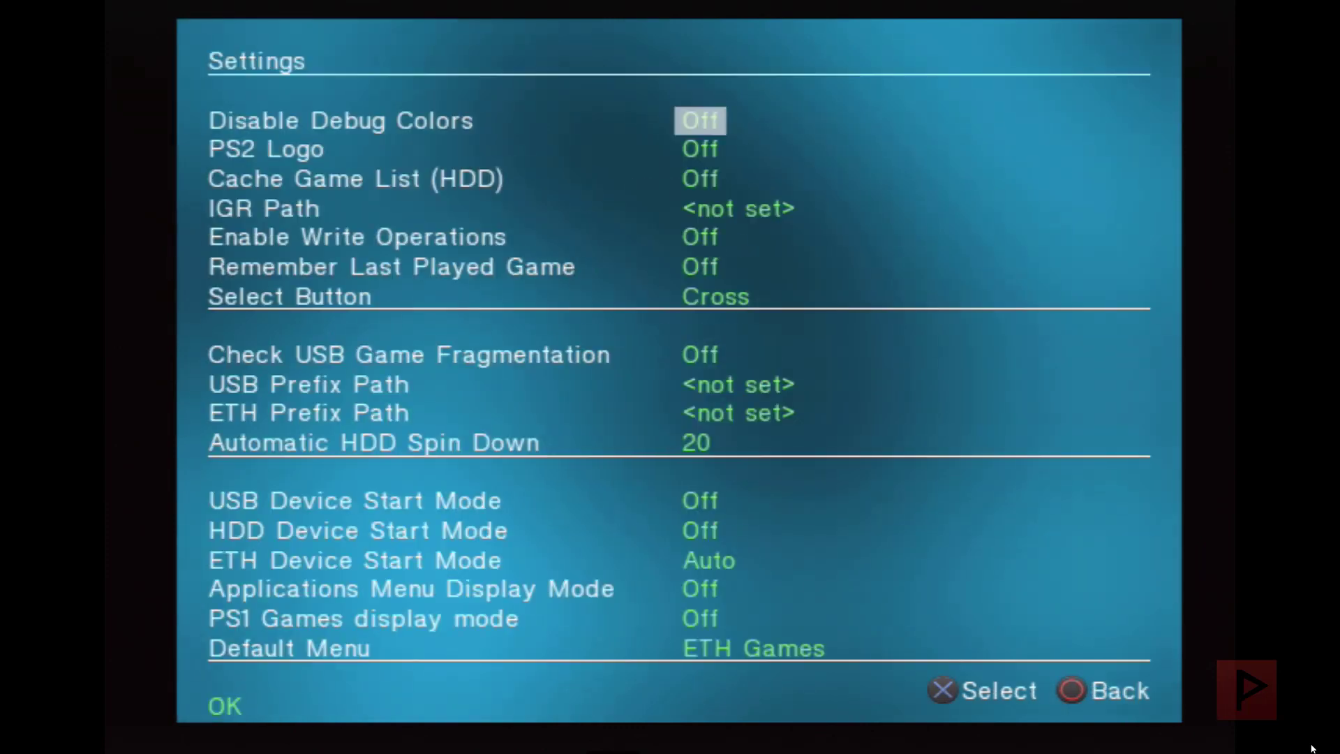
{"action": "key", "text": "Down"}
{"action": "key", "text": "Down"}
{"action": "key", "text": "Down"}
{"action": "key", "text": "Down"}
{"action": "key", "text": "Down"}
{"action": "key", "text": "Down"}
{"action": "key", "text": "Down"}
{"action": "key", "text": "Down"}
{"action": "key", "text": "Down"}
{"action": "key", "text": "Down"}
{"action": "key", "text": "Down"}
{"action": "key", "text": "Down"}
{"action": "key", "text": "Down"}
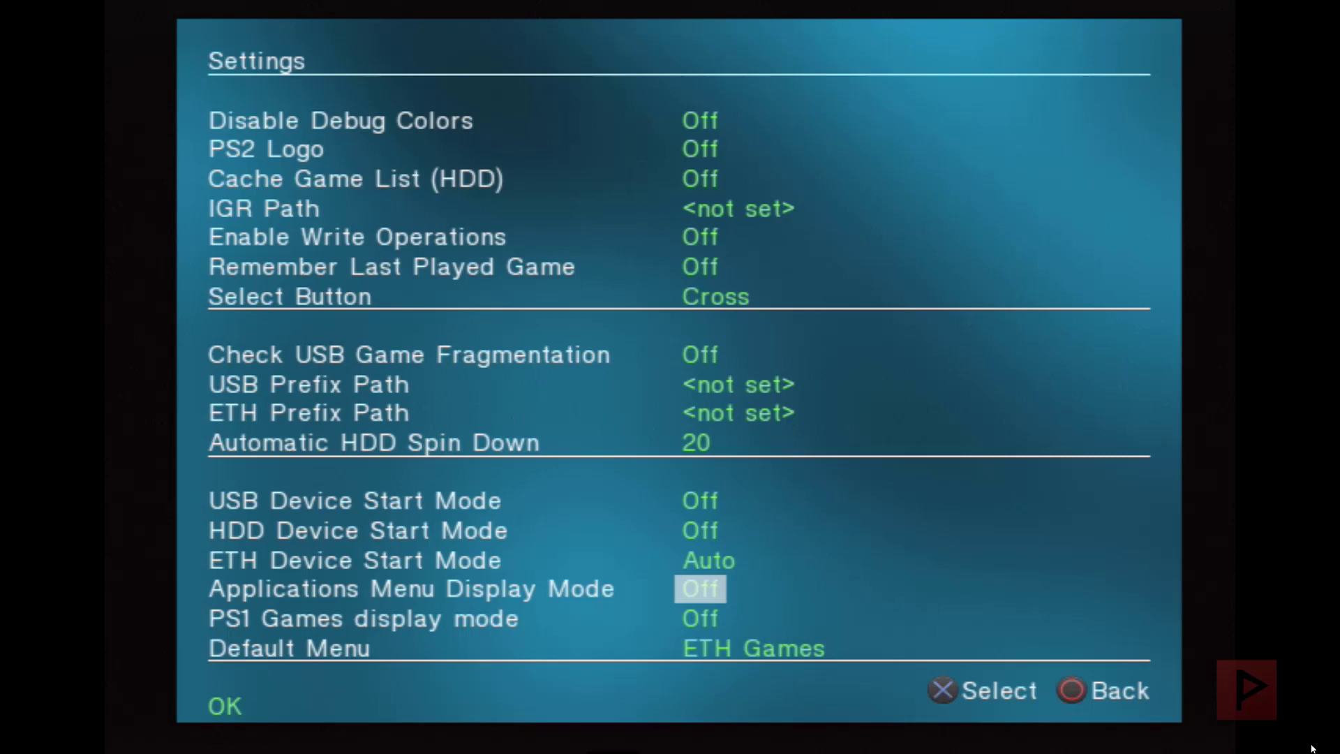
{"action": "key", "text": "Down"}
{"action": "key", "text": "Down"}
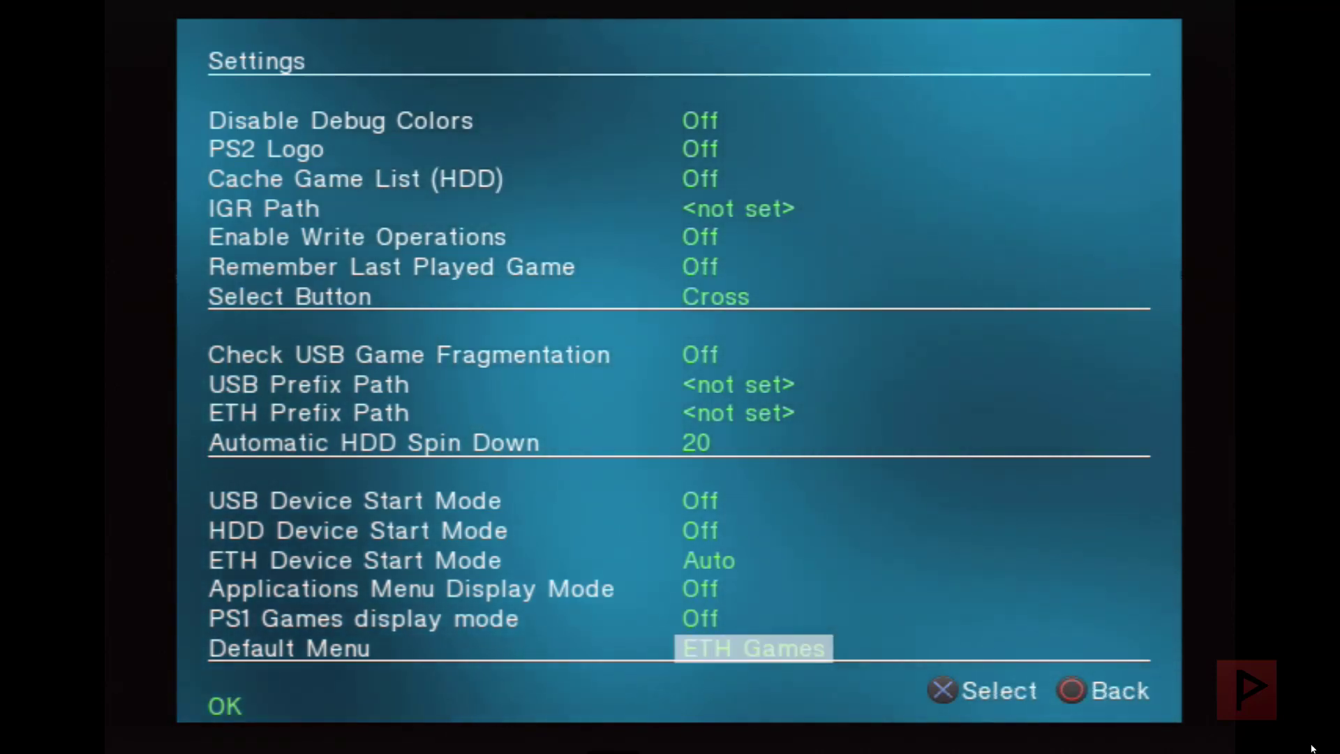
{"action": "key", "text": "Down"}
{"action": "key", "text": "Return"}
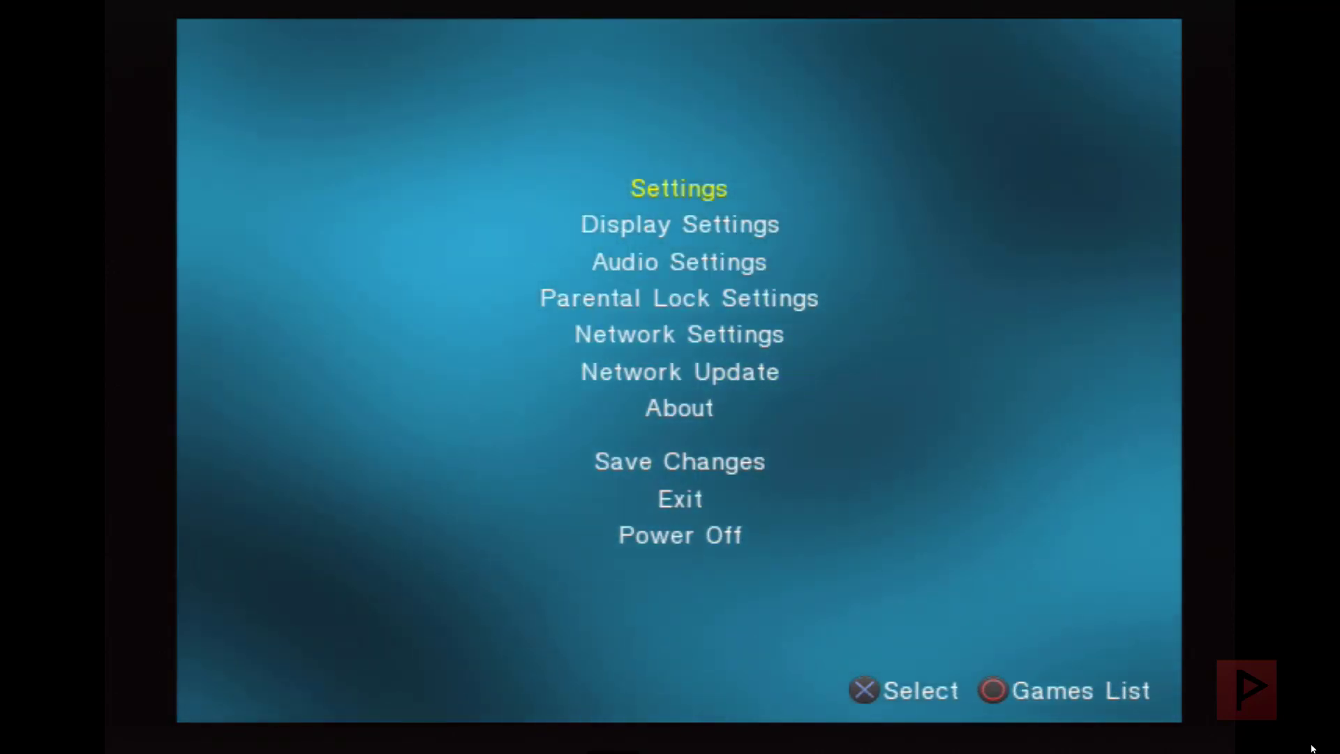
Step: Return to the ETH Games list and select Marvel VS Capcom 2
{"action": "key", "text": "Down"}
{"action": "key", "text": "Escape"}
{"action": "key", "text": "Up"}
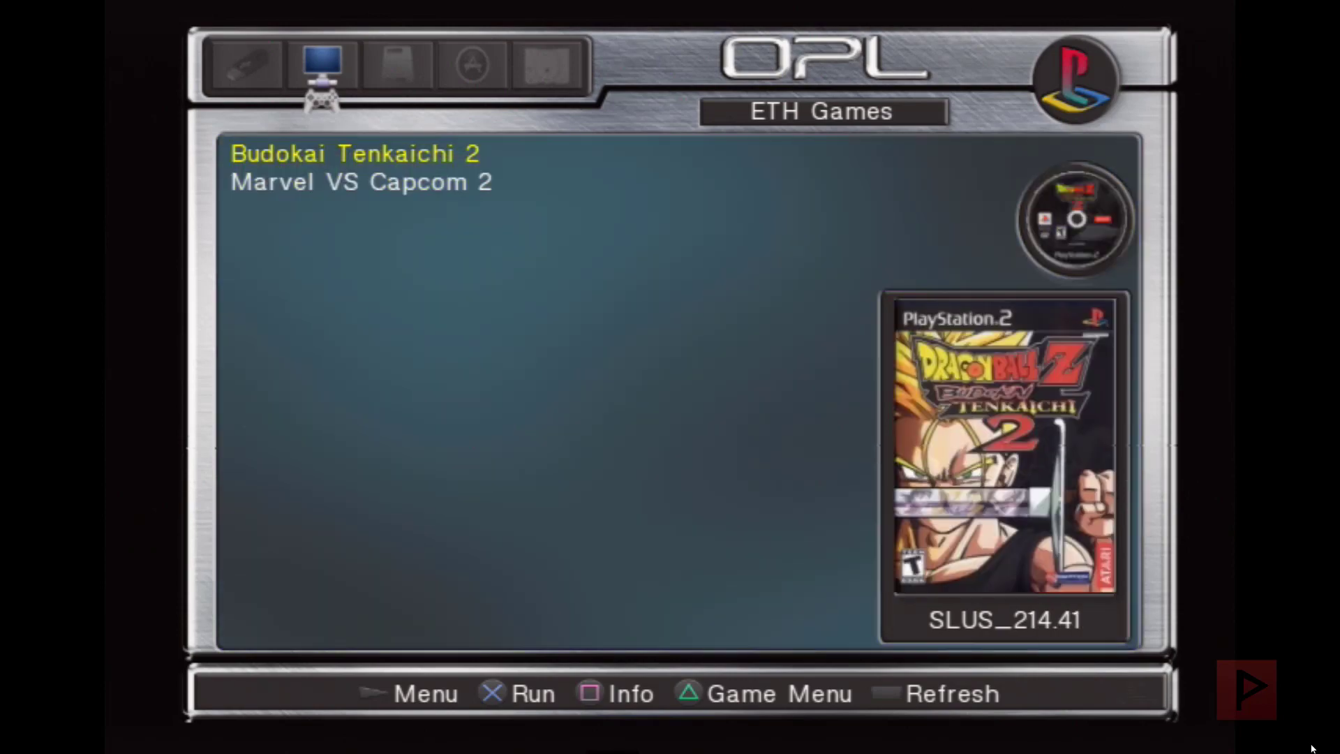